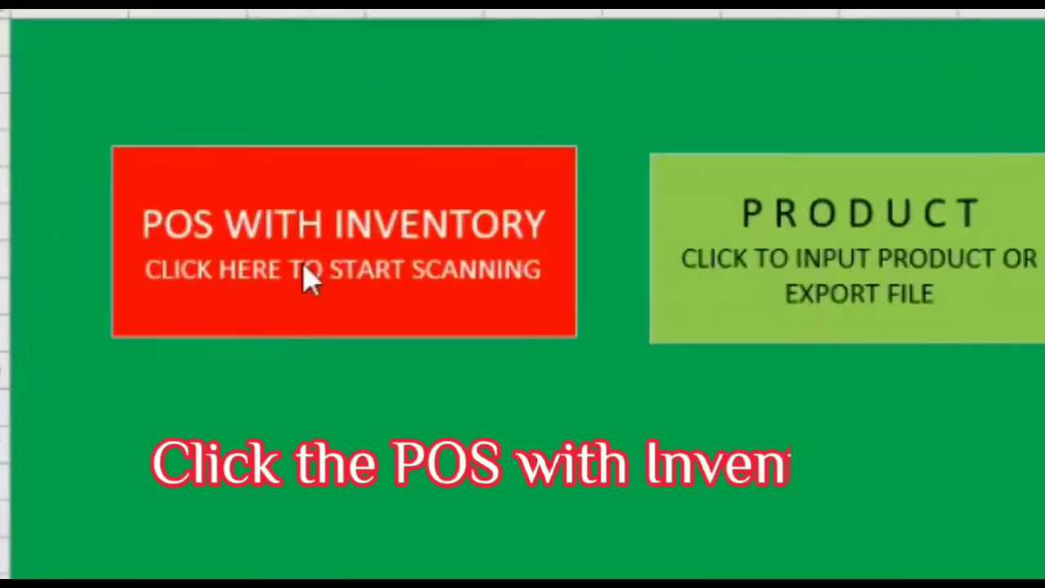
# Open the POS product source form and enter a new product with barcode 1001 and item name White Wine.
pyautogui.click(137, 286)
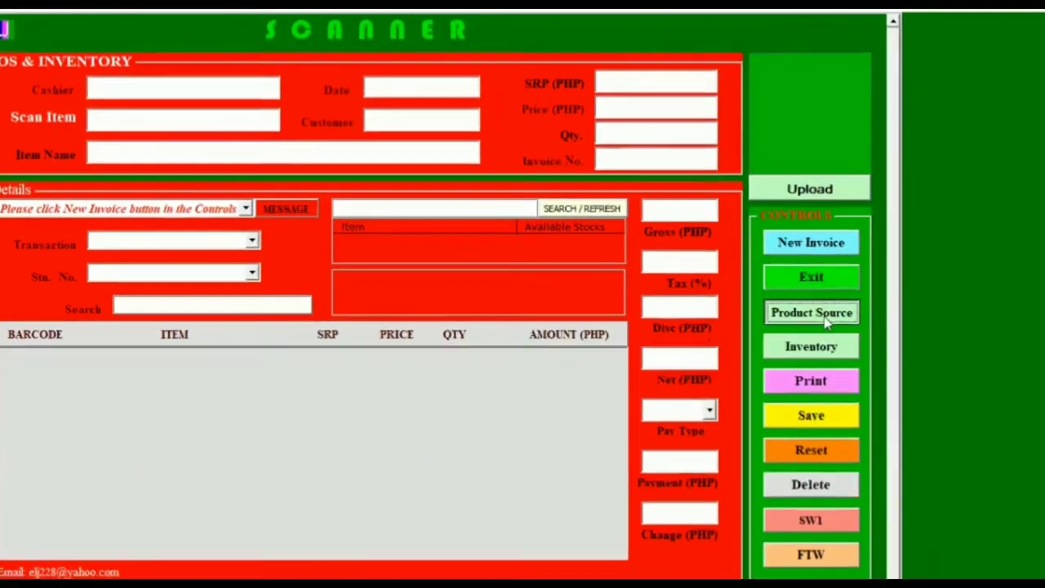
pyautogui.click(826, 321)
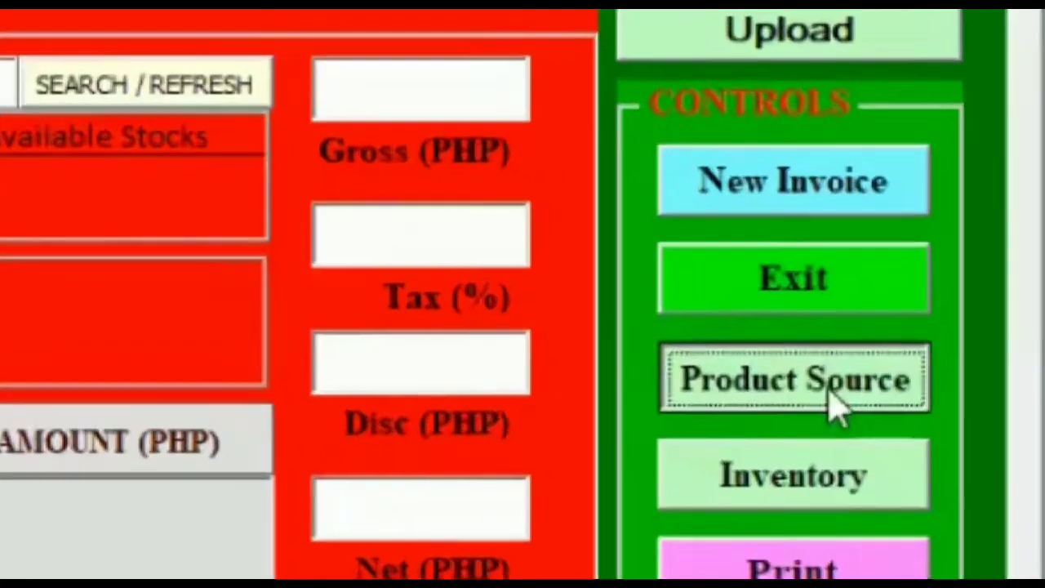
pyautogui.click(128, 237)
pyautogui.write('1001')
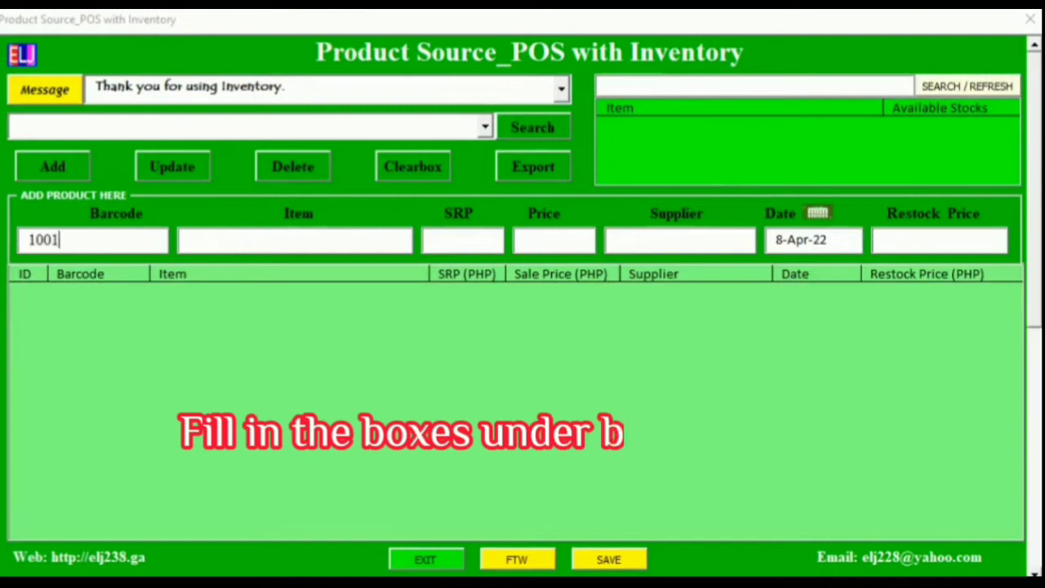
pyautogui.click(236, 243)
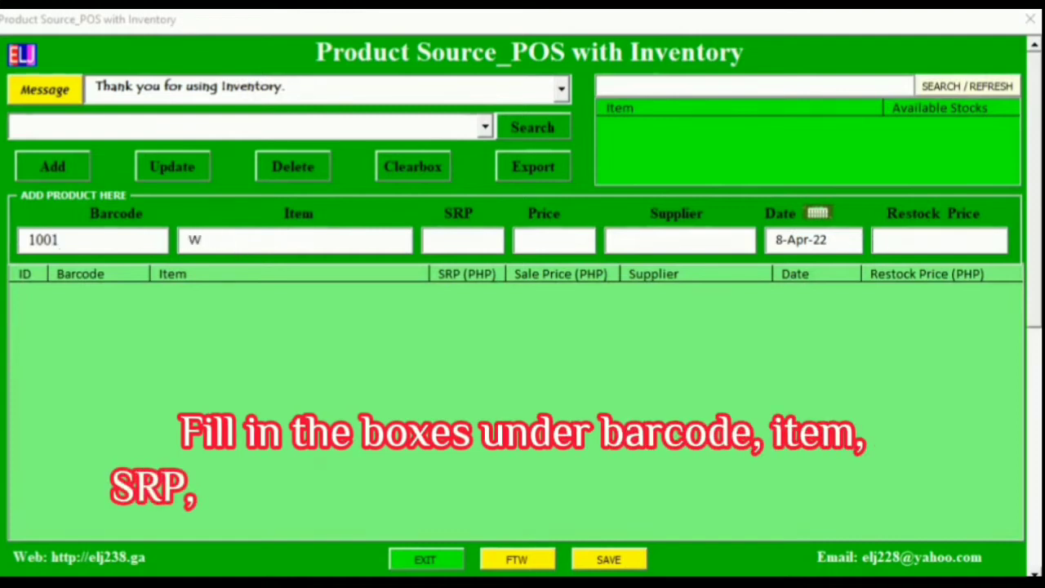
pyautogui.write('White Wine')
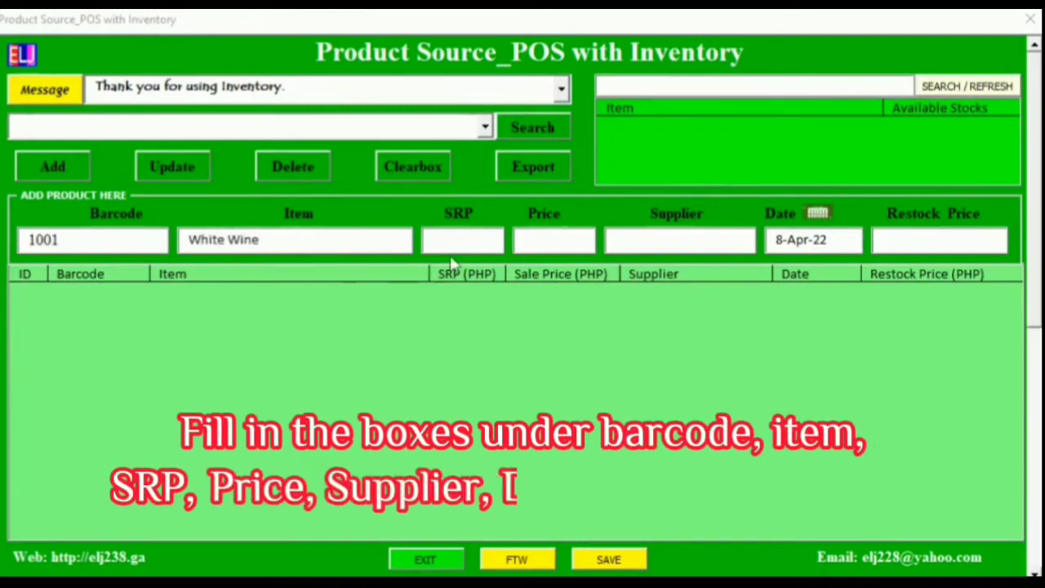
# Set White Wine's SRP, price and restock price to 250, supplier ABC Company and date 8-Apr-22, and add the product.
pyautogui.click(468, 237)
pyautogui.write('250')
pyautogui.click(541, 237)
pyautogui.write('250')
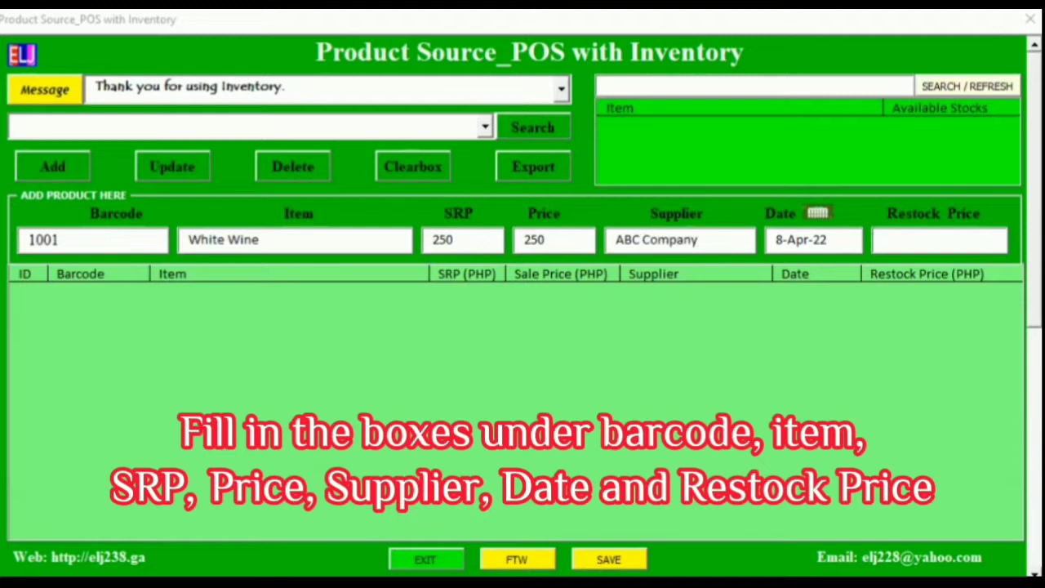
pyautogui.click(819, 215)
pyautogui.click(643, 294)
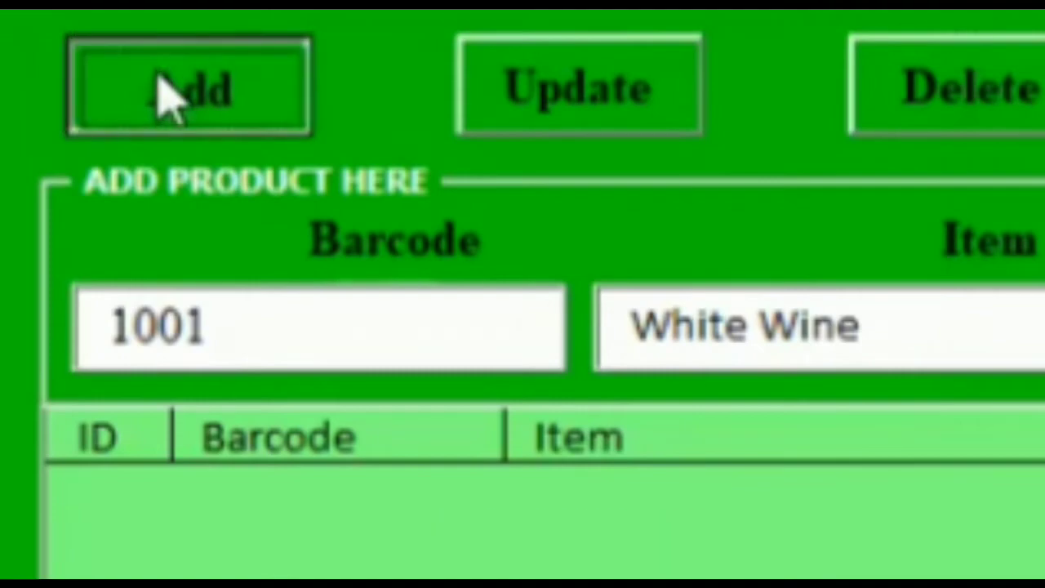
pyautogui.click(168, 98)
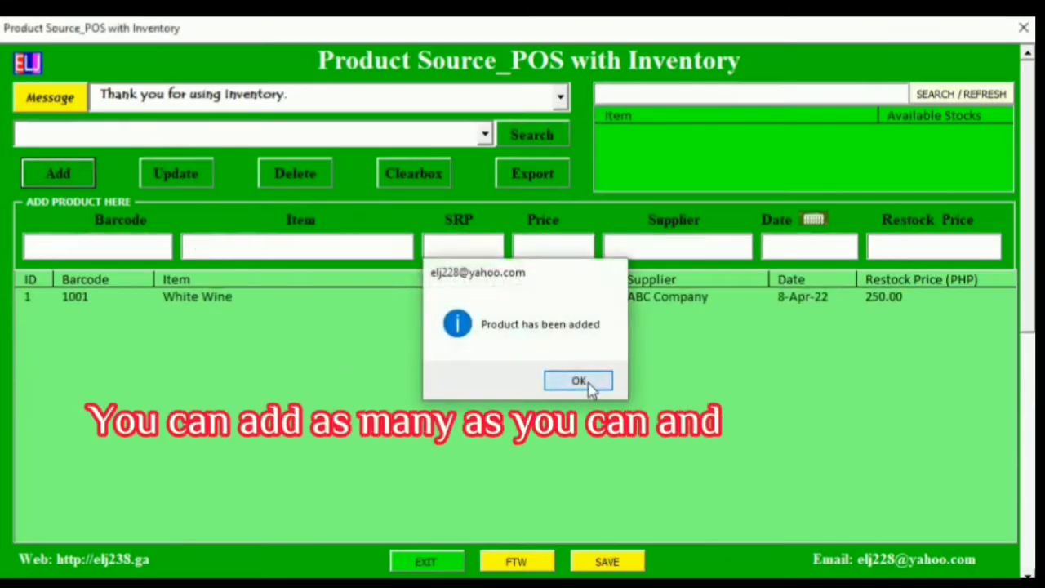
pyautogui.click(580, 383)
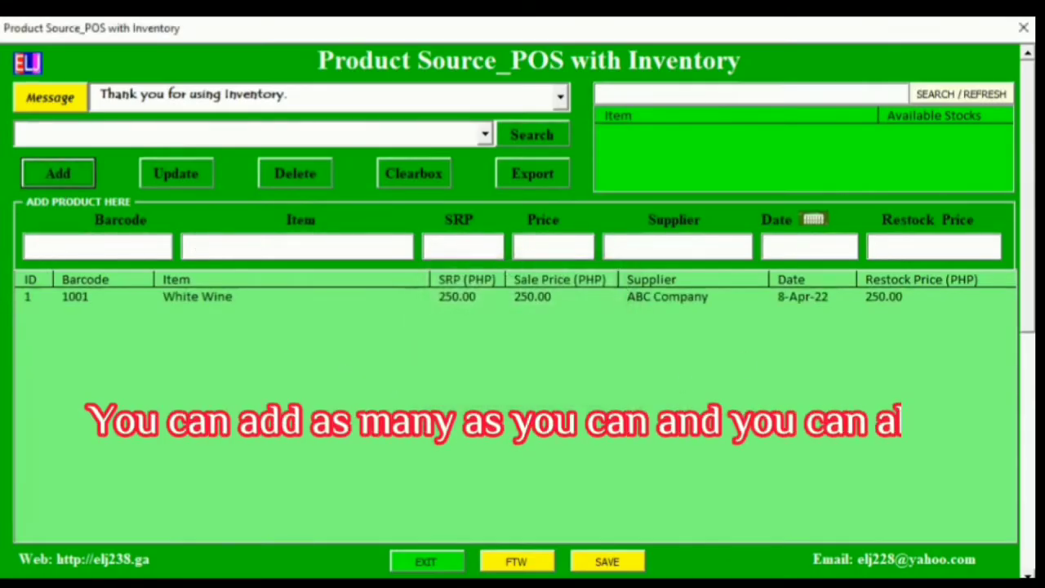
# Refresh the available stocks list, select White Wine in it, and exit the product source form.
pyautogui.click(979, 94)
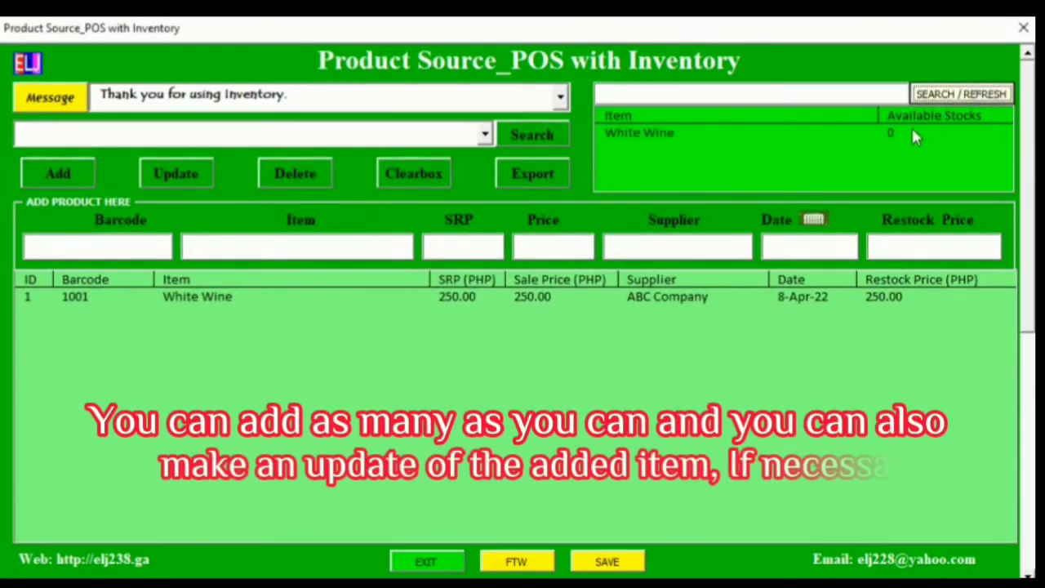
pyautogui.click(912, 131)
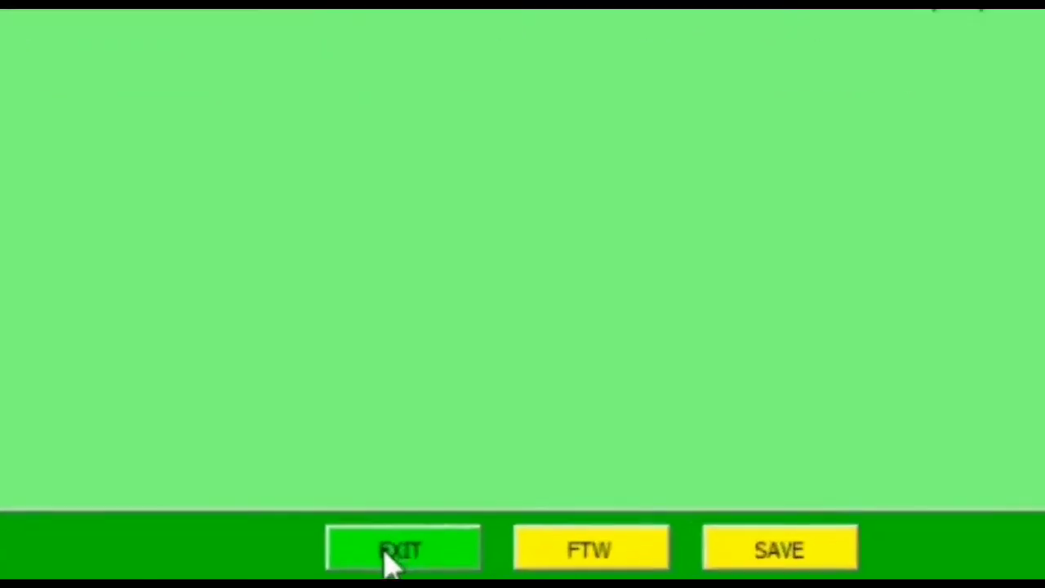
pyautogui.click(391, 562)
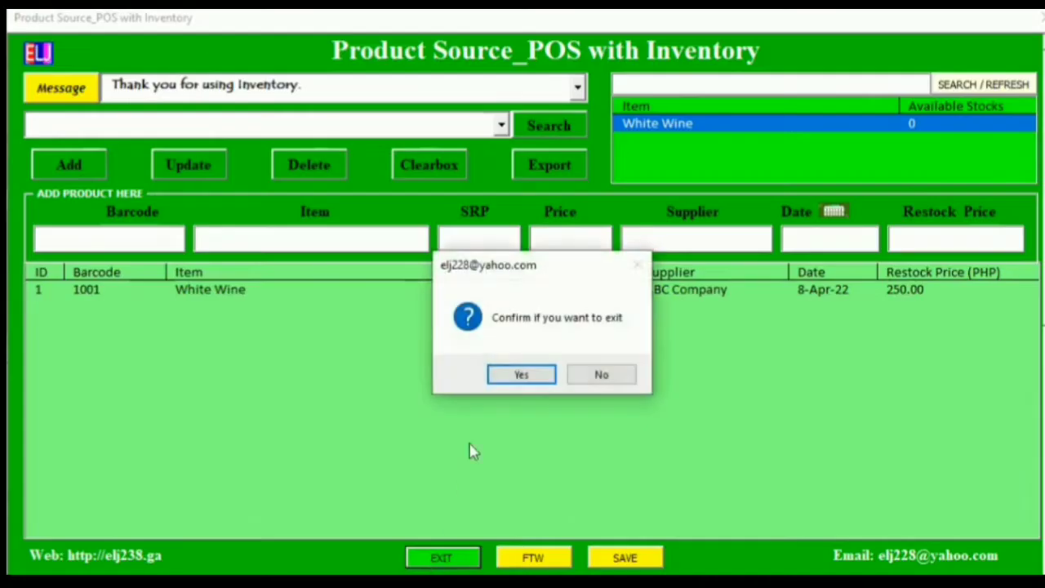
pyautogui.click(515, 383)
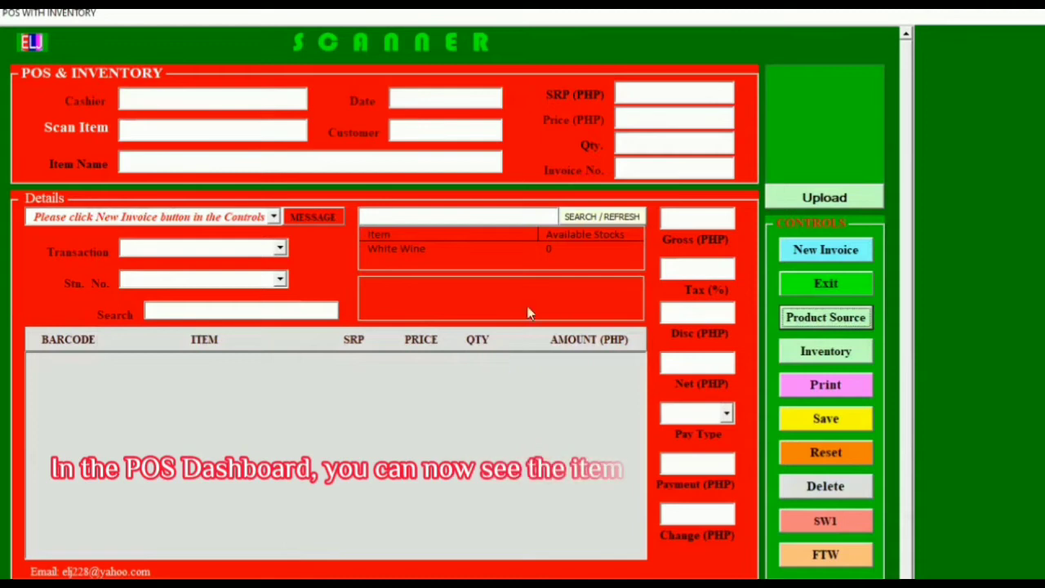
# Check White Wine's available stock in the POS form and look up its barcode by searching for 1.
pyautogui.click(551, 250)
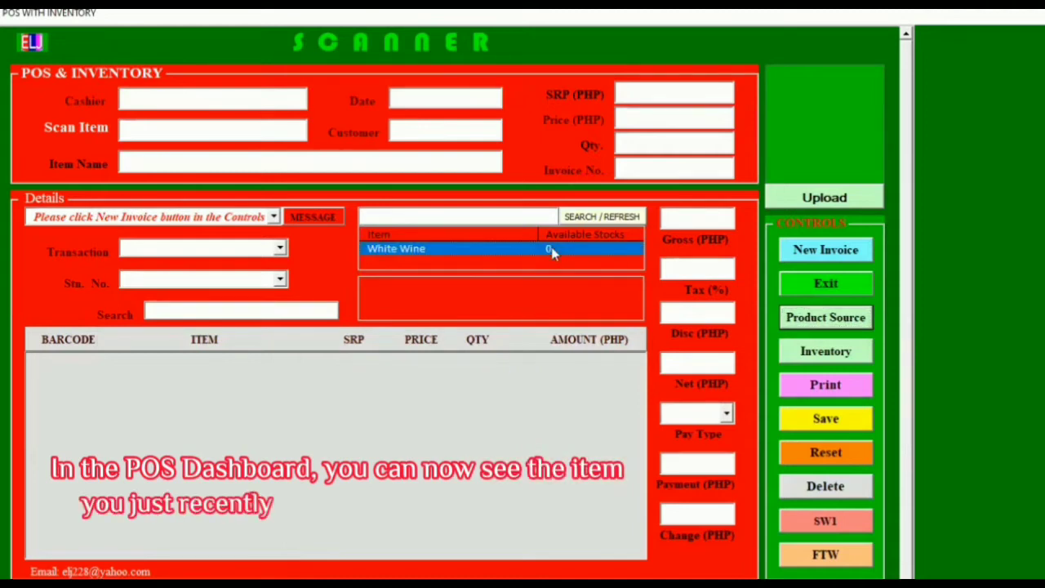
pyautogui.click(323, 311)
pyautogui.write('1')
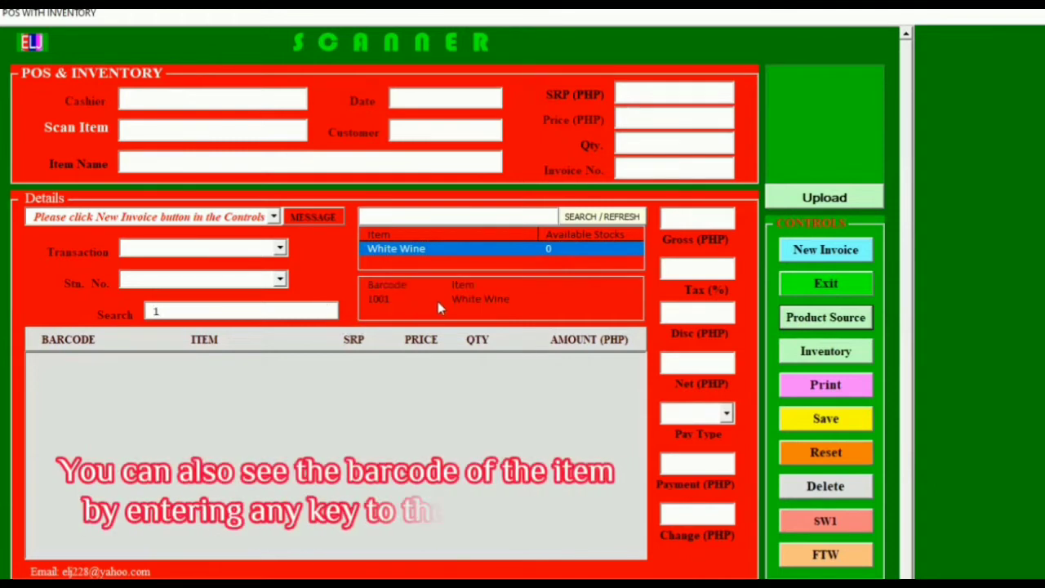
pyautogui.click(439, 304)
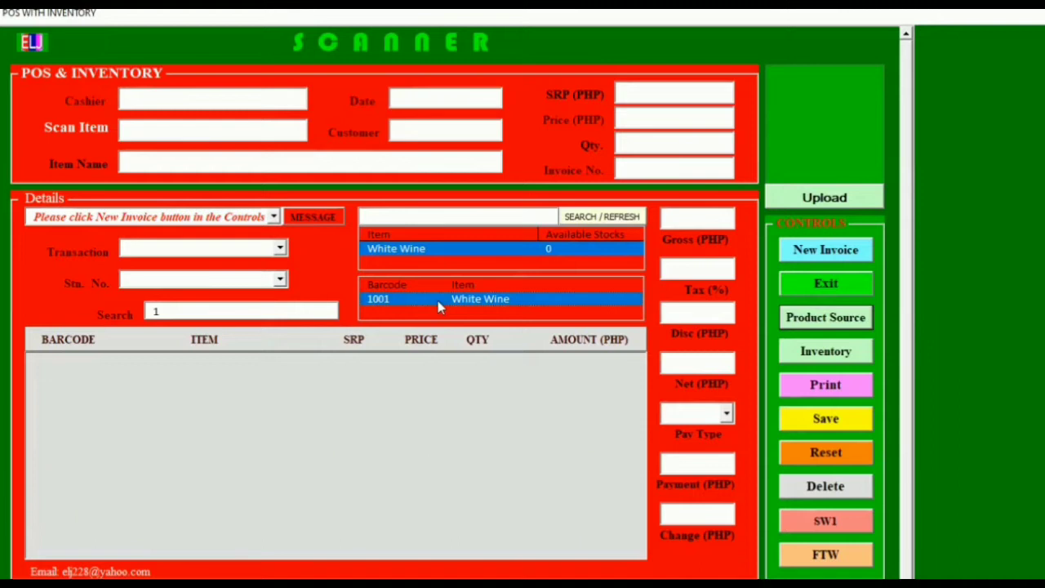
# Start a new invoice and add the item with barcode 1001 to it.
pyautogui.click(794, 258)
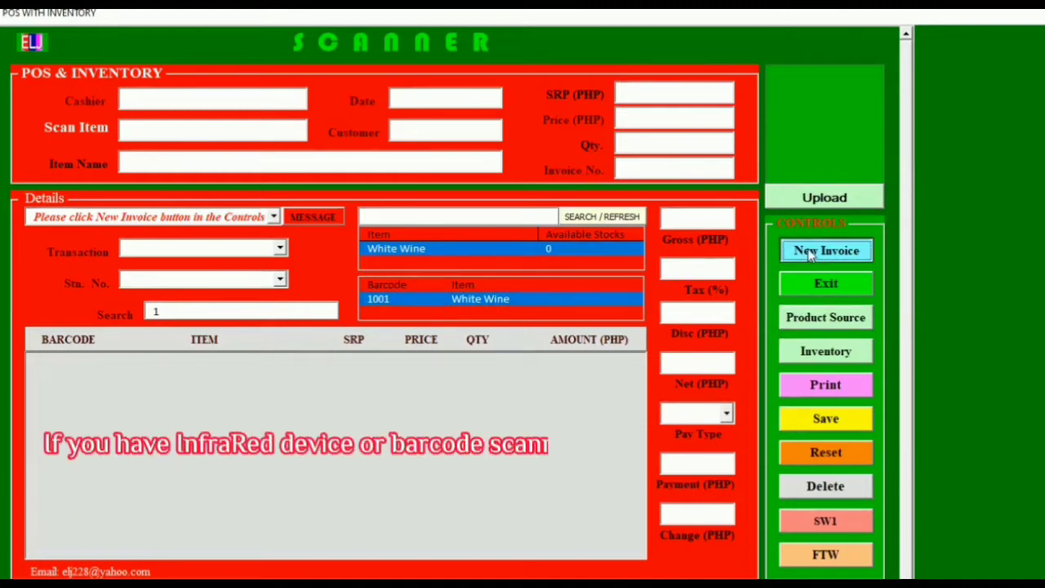
pyautogui.click(236, 133)
pyautogui.write('100')
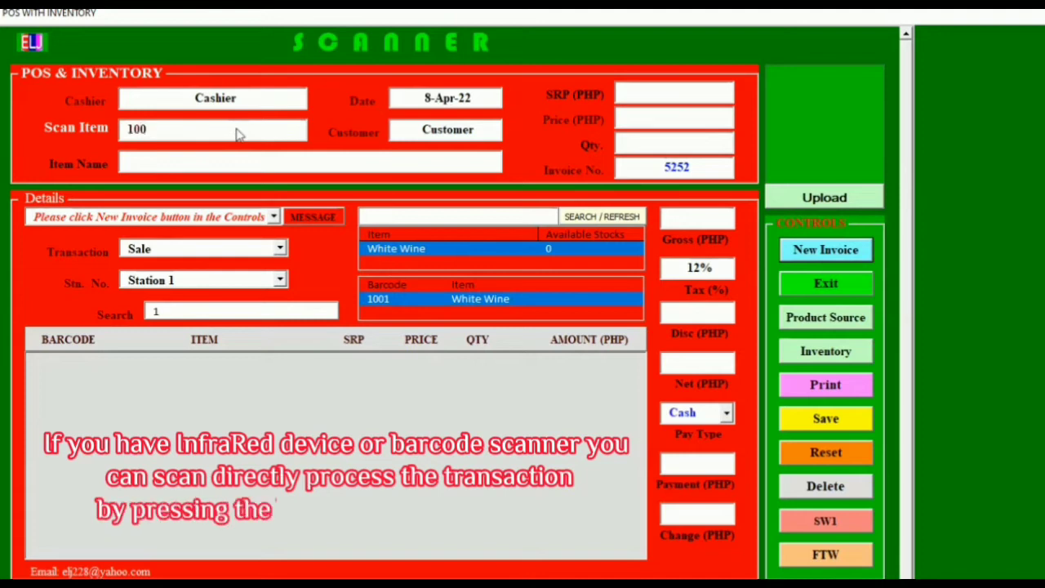
pyautogui.write('1')
pyautogui.press('Return')
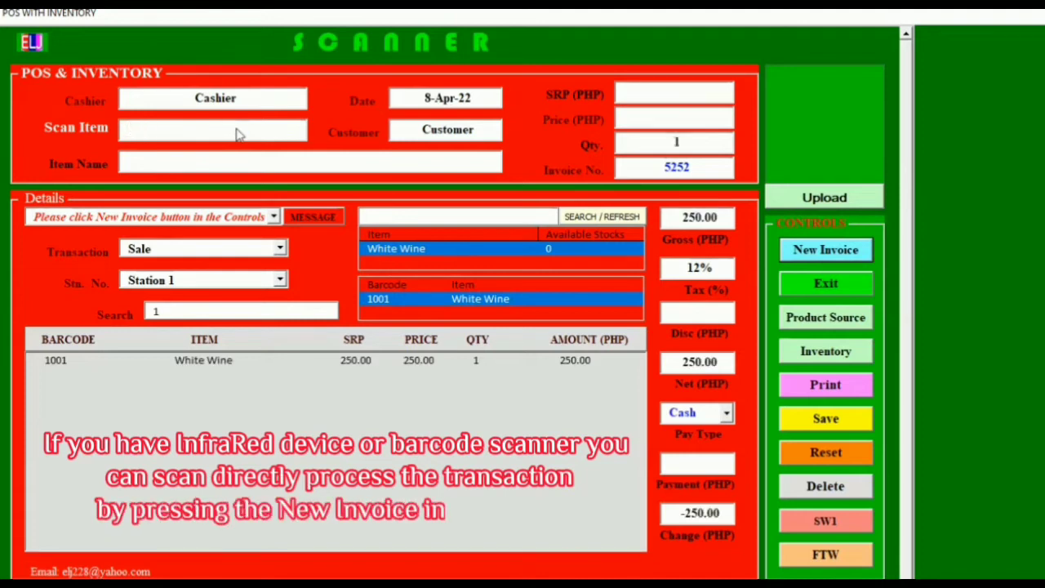
# Change the invoice's transaction type to Restock and set the White Wine quantity to 50.
pyautogui.click(279, 249)
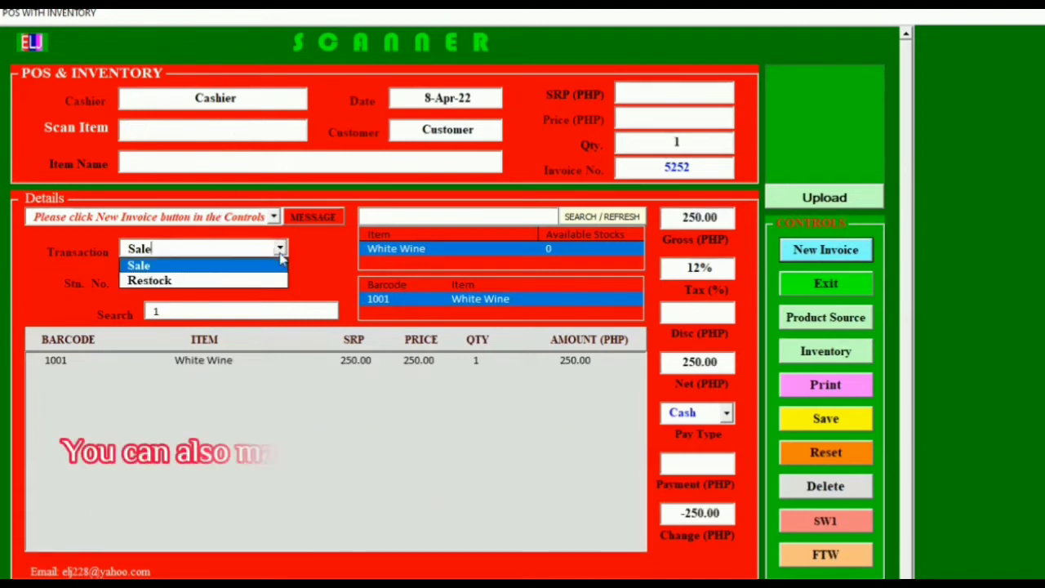
pyautogui.click(205, 280)
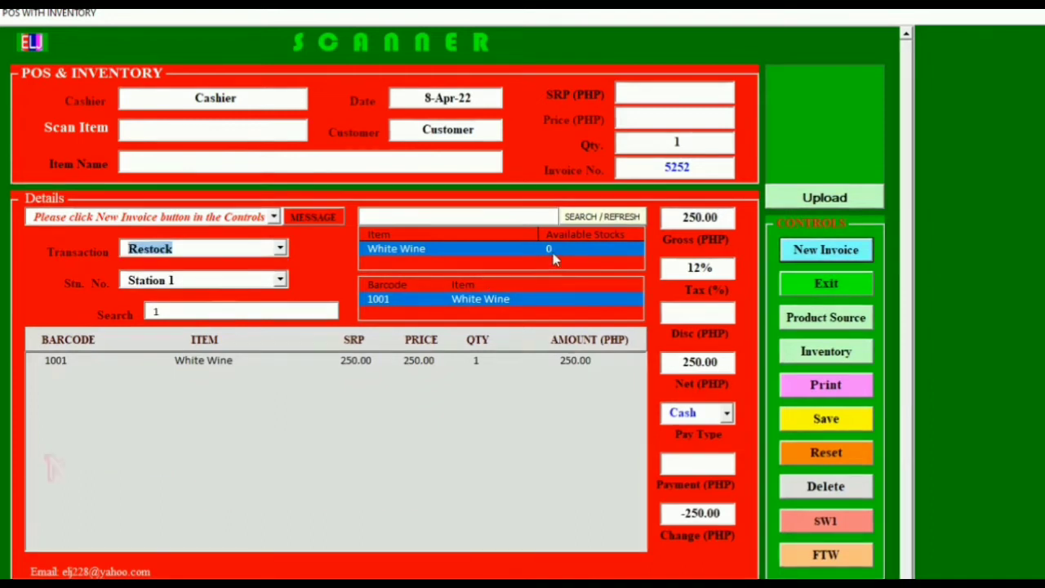
pyautogui.click(481, 360)
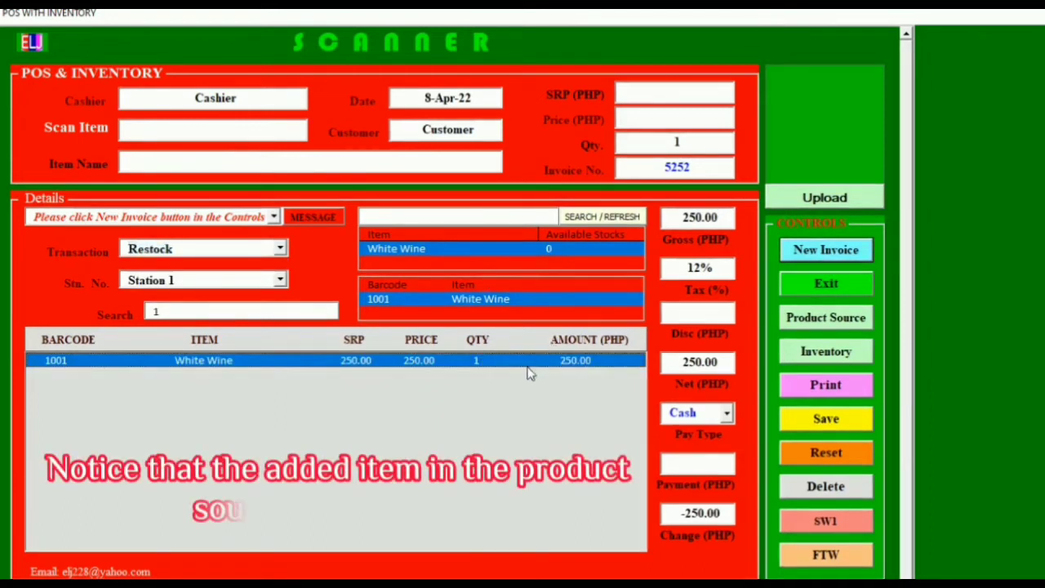
pyautogui.click(478, 364)
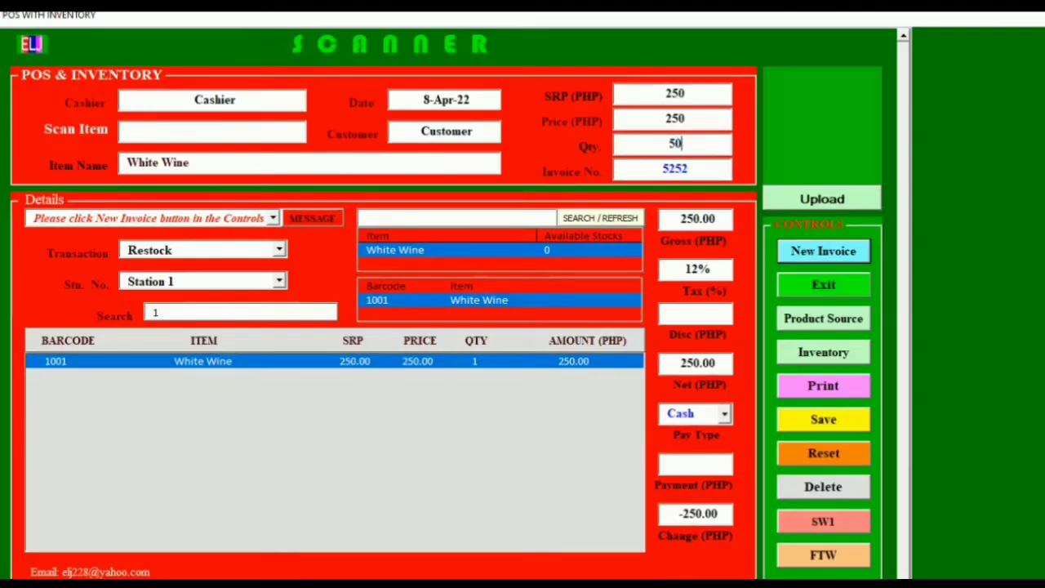
pyautogui.press('Return')
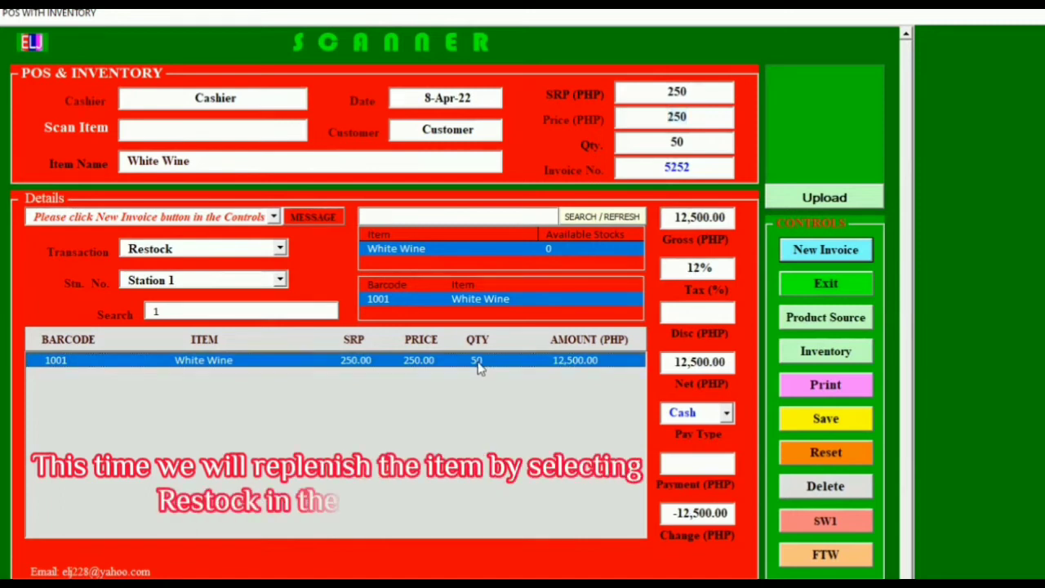
# Apply a discount of 500 PHP to the invoice and enter a payment of 12000 PHP.
pyautogui.click(704, 317)
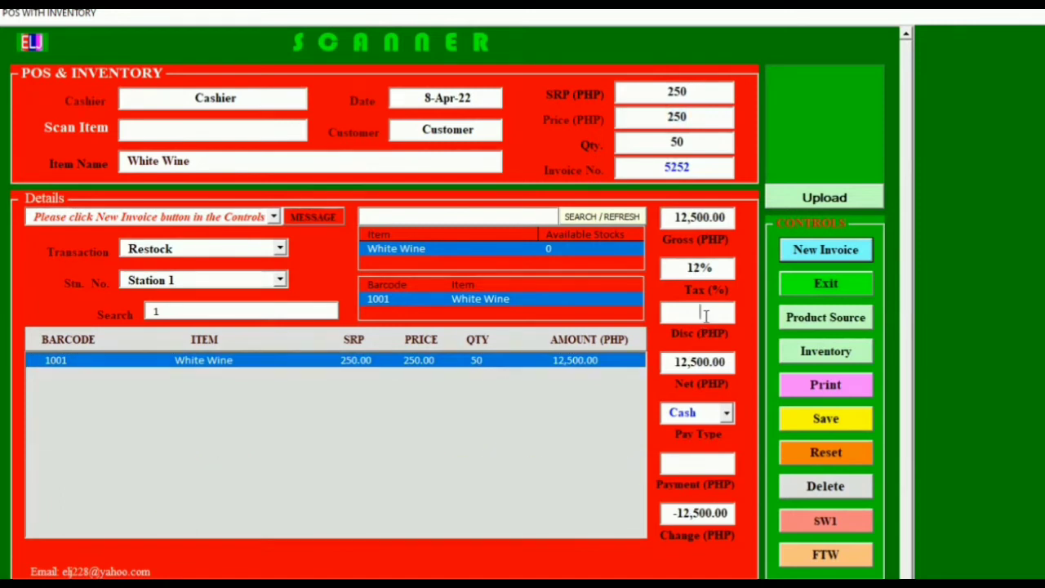
pyautogui.write('500')
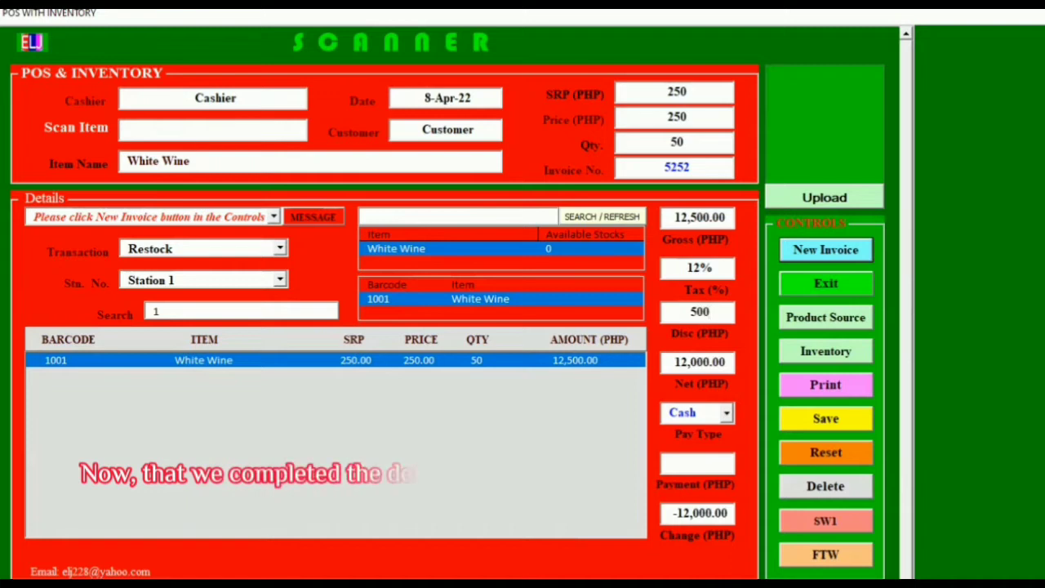
pyautogui.press('Return')
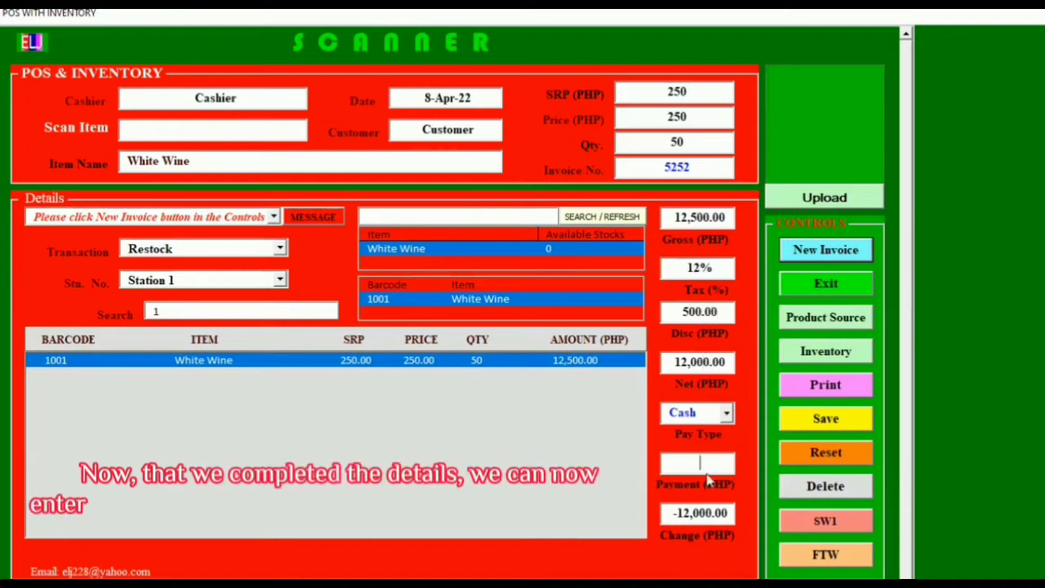
pyautogui.write('12000')
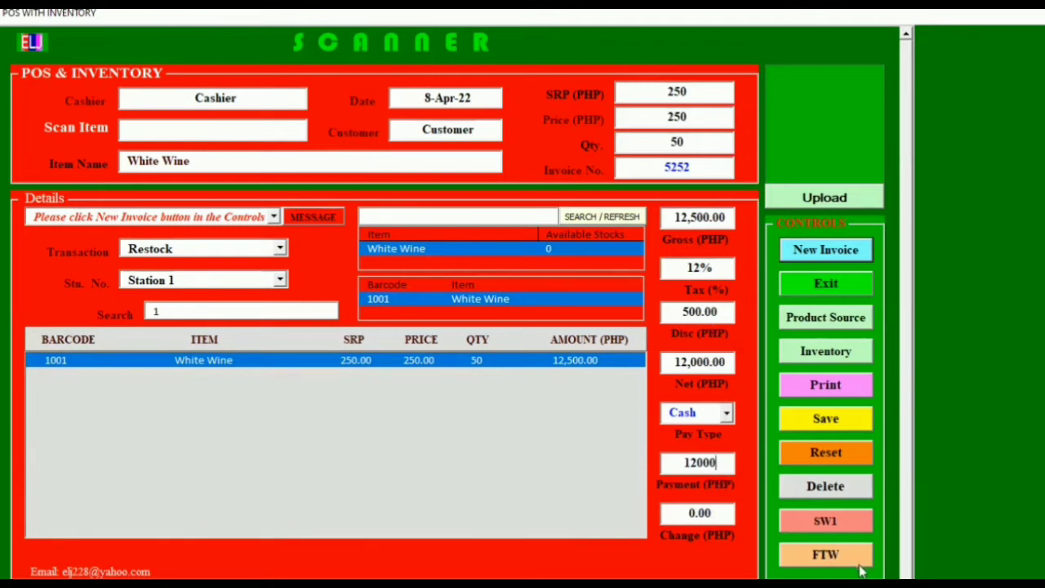
# Review the available payment types and set the invoice's pay type to Check.
pyautogui.click(727, 414)
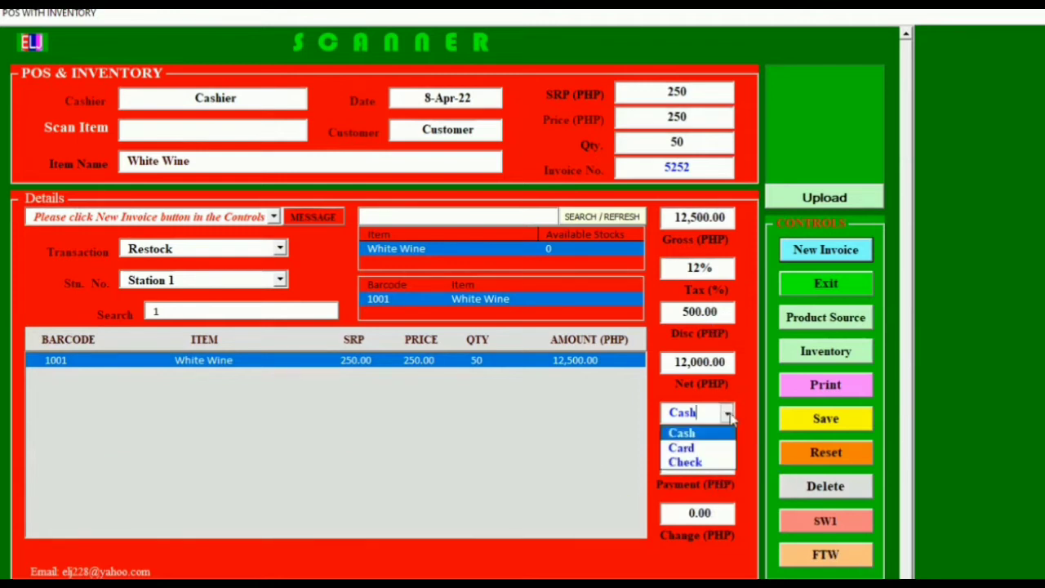
pyautogui.click(696, 433)
pyautogui.click(696, 412)
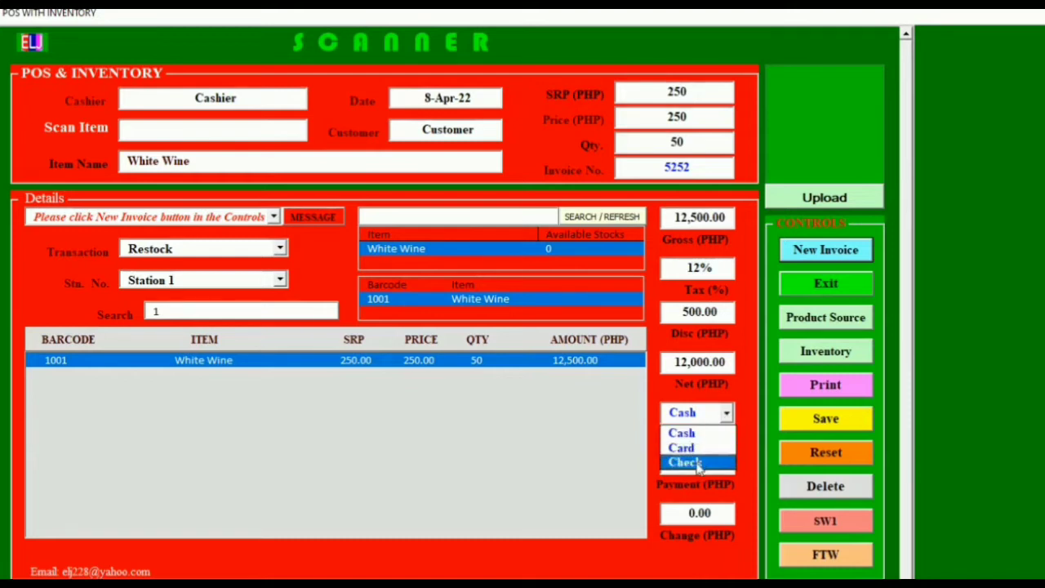
pyautogui.click(691, 462)
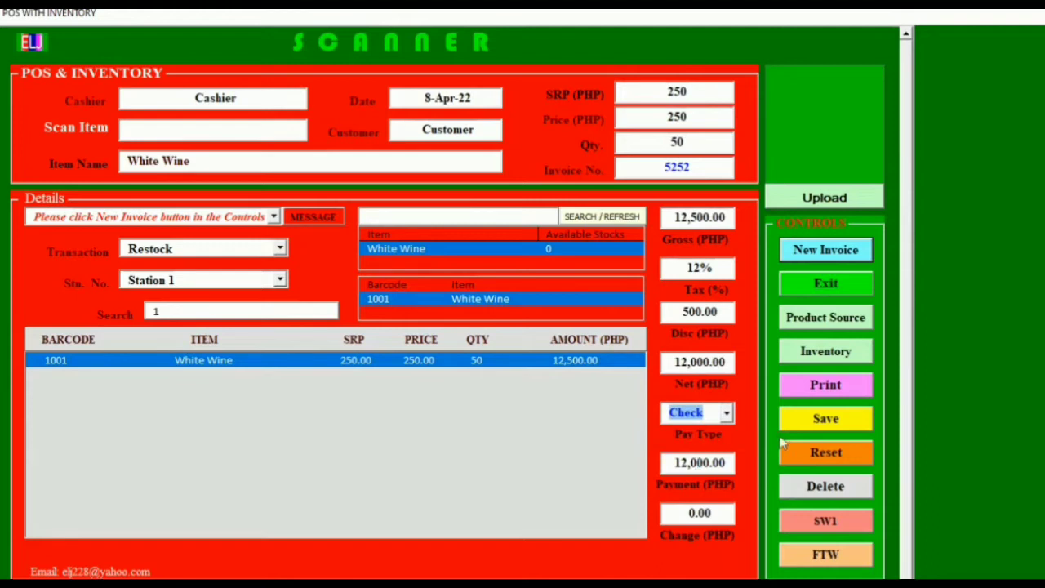
# Print the restock invoice to a PDF named Invoice_5252 in the Downloads subfolder New folder.
pyautogui.click(824, 389)
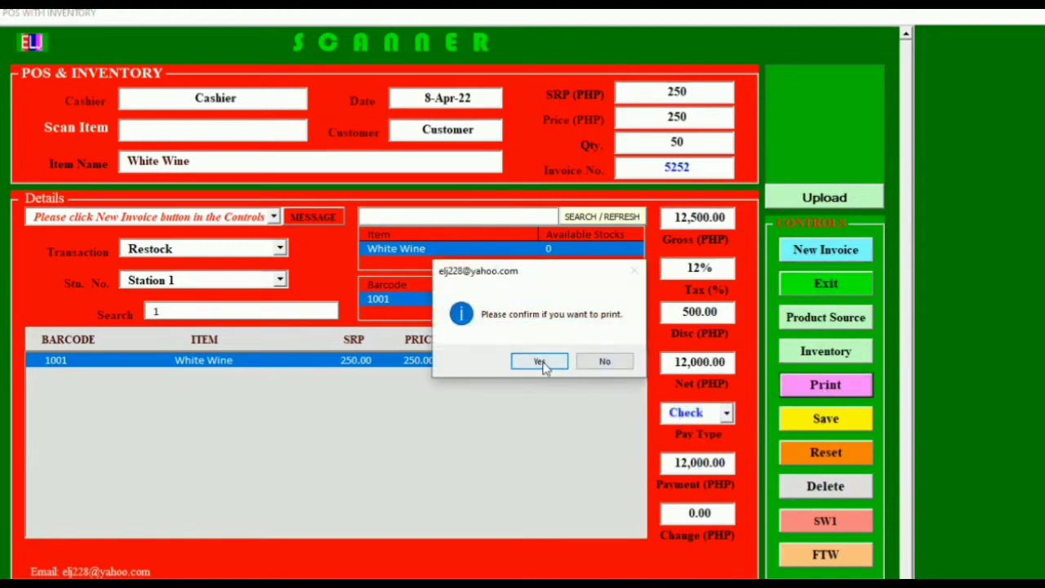
pyautogui.click(541, 362)
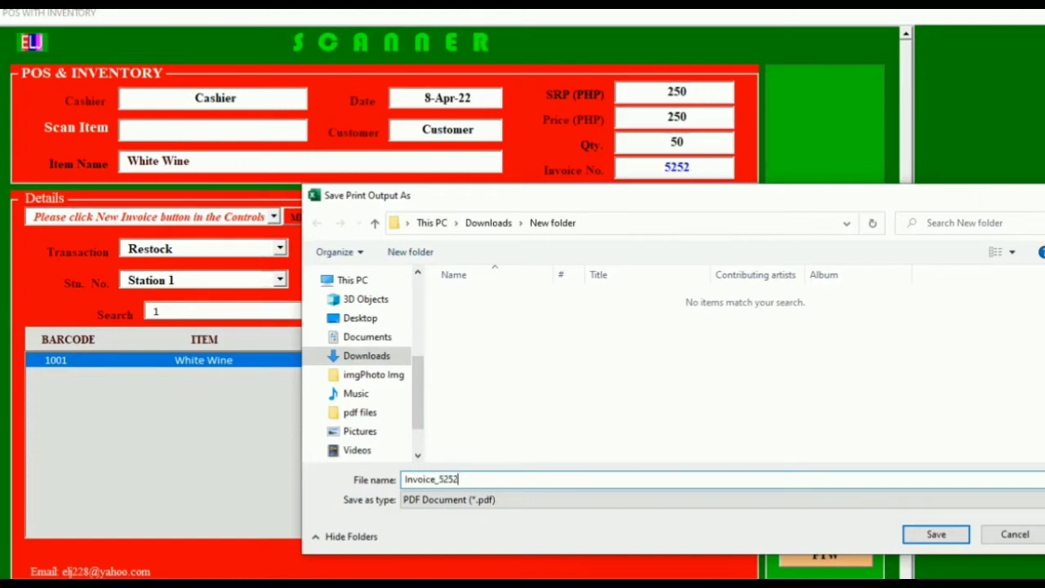
pyautogui.click(936, 534)
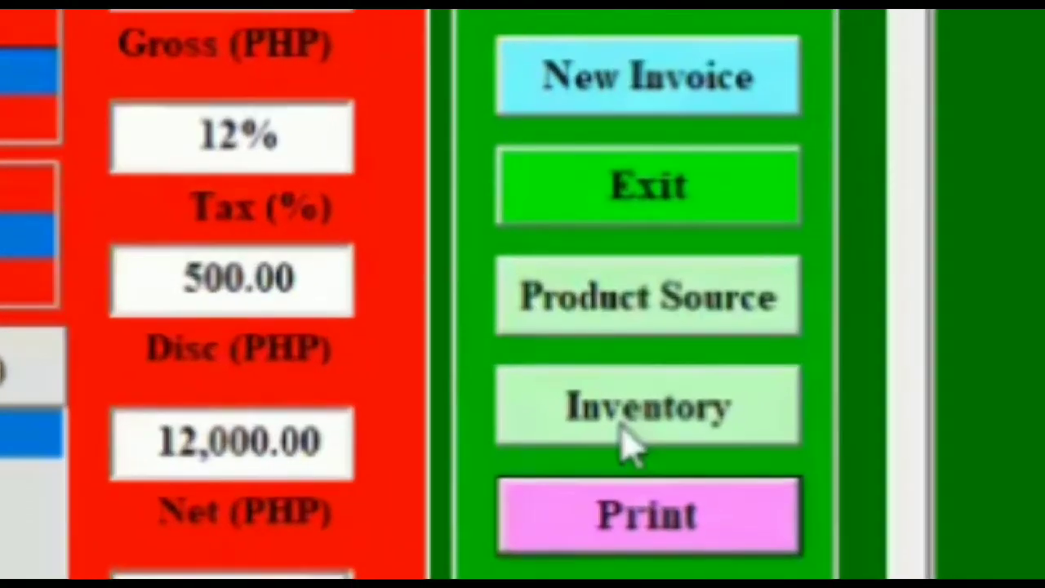
# Open the inventory, refresh it for the 8-Apr-2022 date range, examine White Wine's available stock and restock entry, and close it.
pyautogui.click(633, 445)
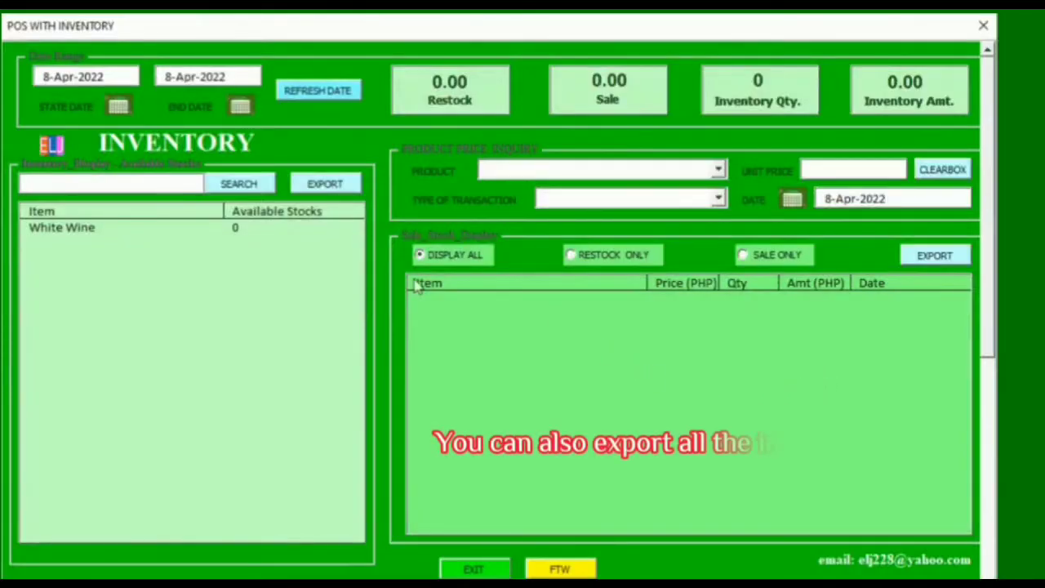
pyautogui.click(162, 231)
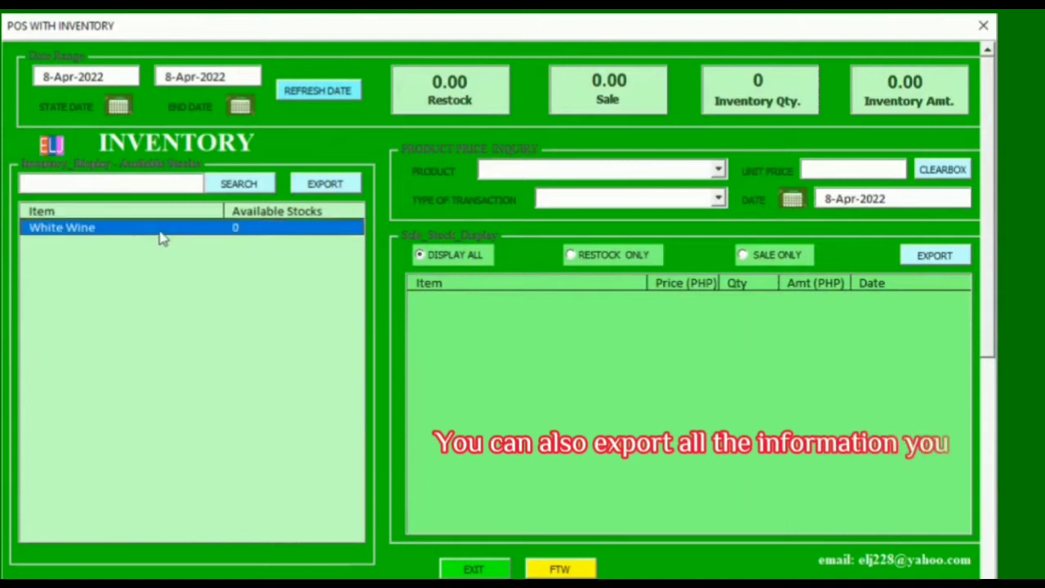
pyautogui.click(432, 302)
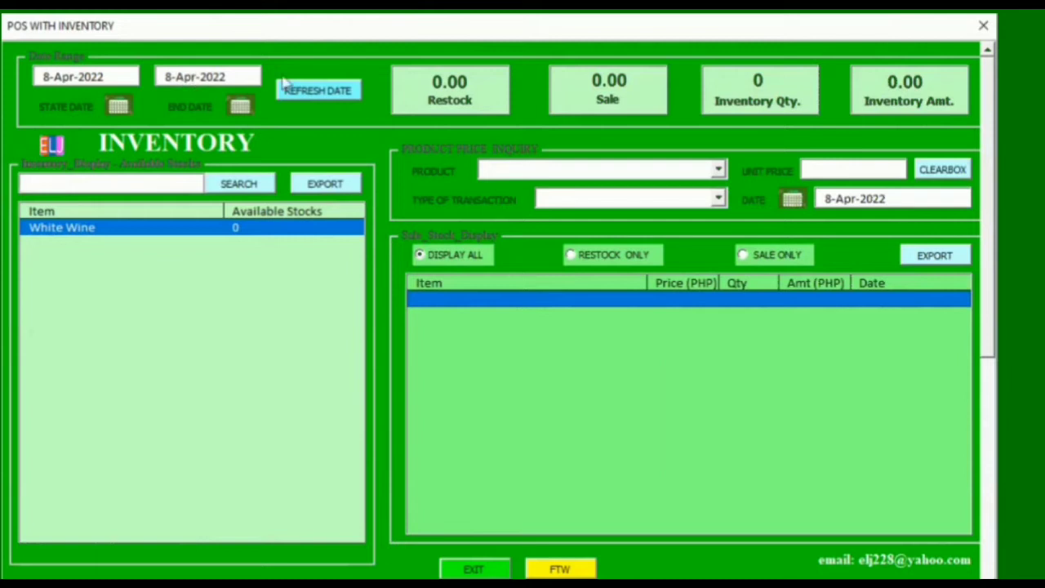
pyautogui.click(308, 91)
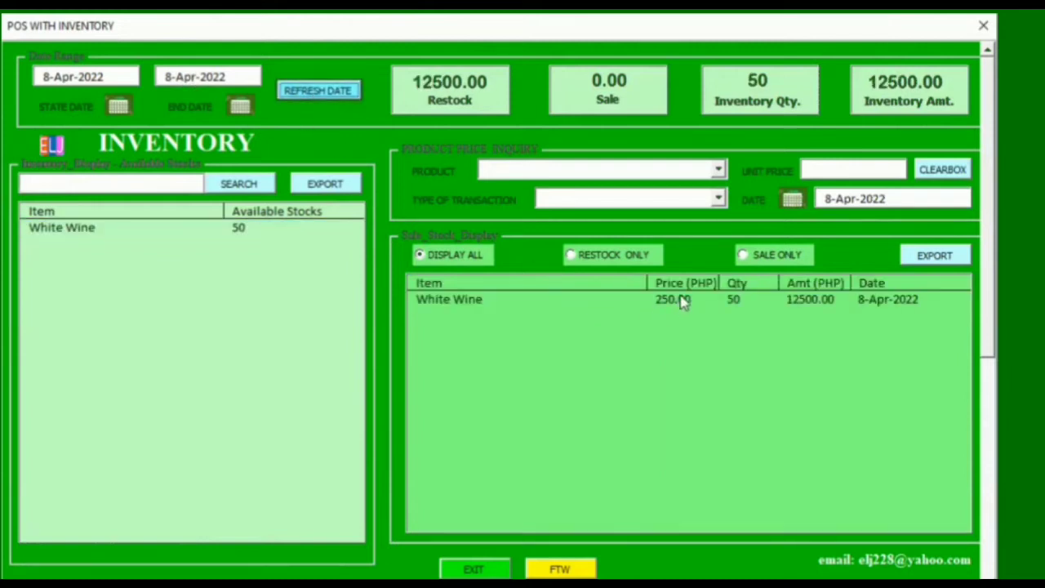
pyautogui.click(684, 301)
pyautogui.click(215, 232)
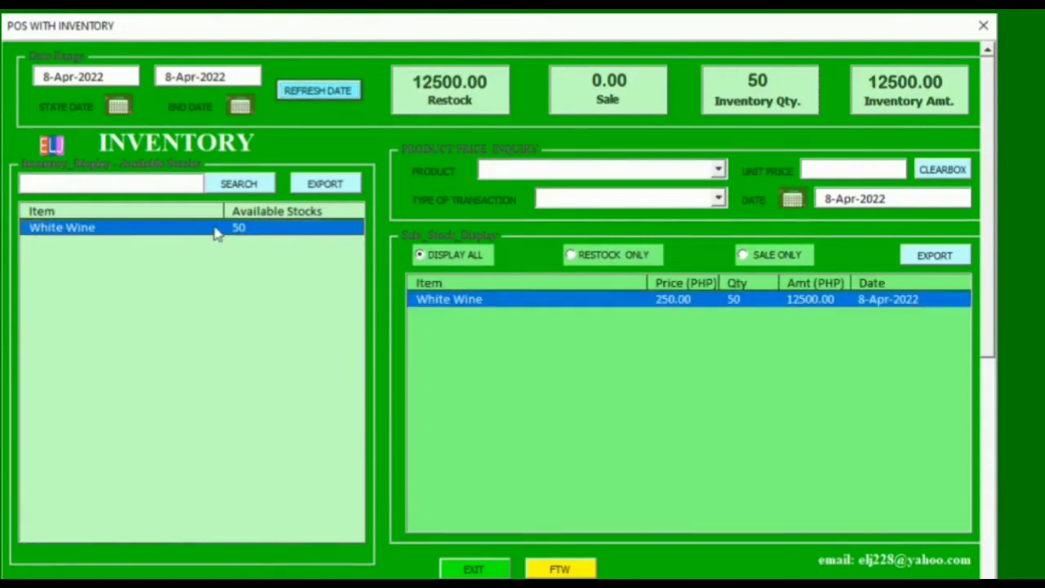
pyautogui.click(478, 572)
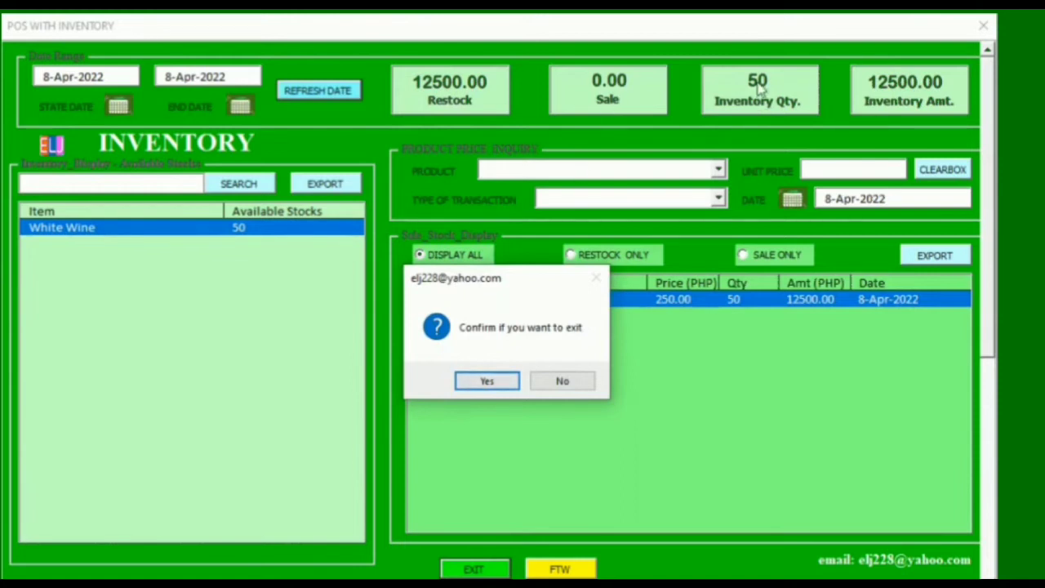
pyautogui.click(482, 382)
# Start a new invoice and add the item with barcode 1001 to it.
pyautogui.click(800, 247)
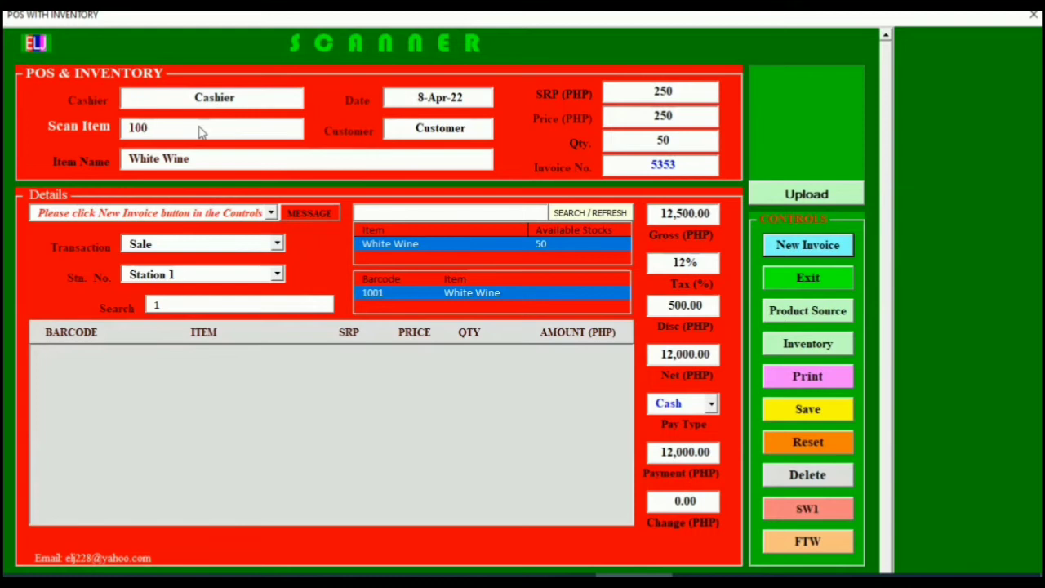
pyautogui.write('1')
pyautogui.press('Return')
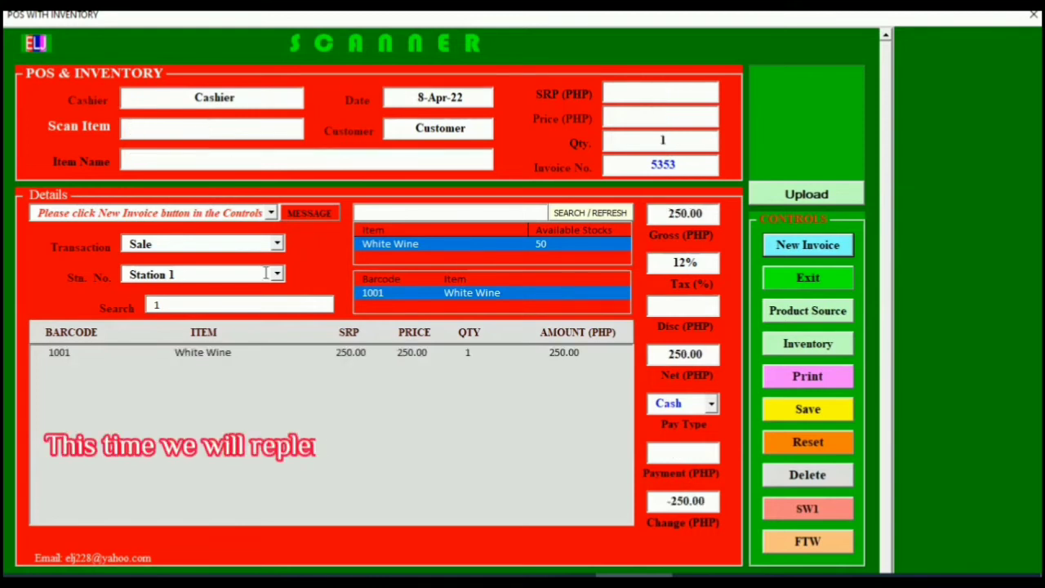
# Set the invoice's transaction type to Sale with a White Wine quantity of 5, paid with 1250 PHP in Cash.
pyautogui.click(197, 358)
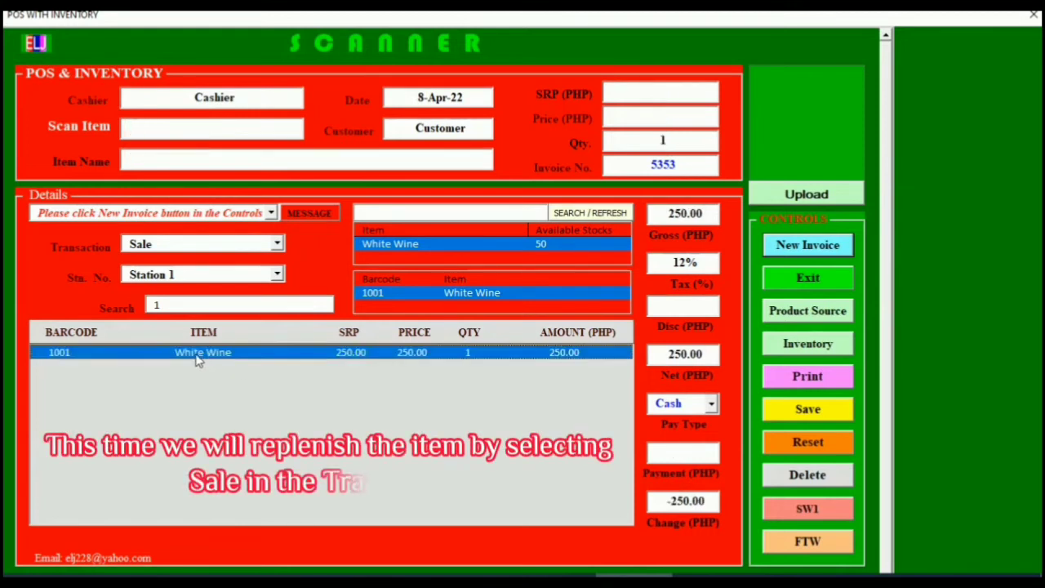
pyautogui.click(277, 245)
pyautogui.click(191, 263)
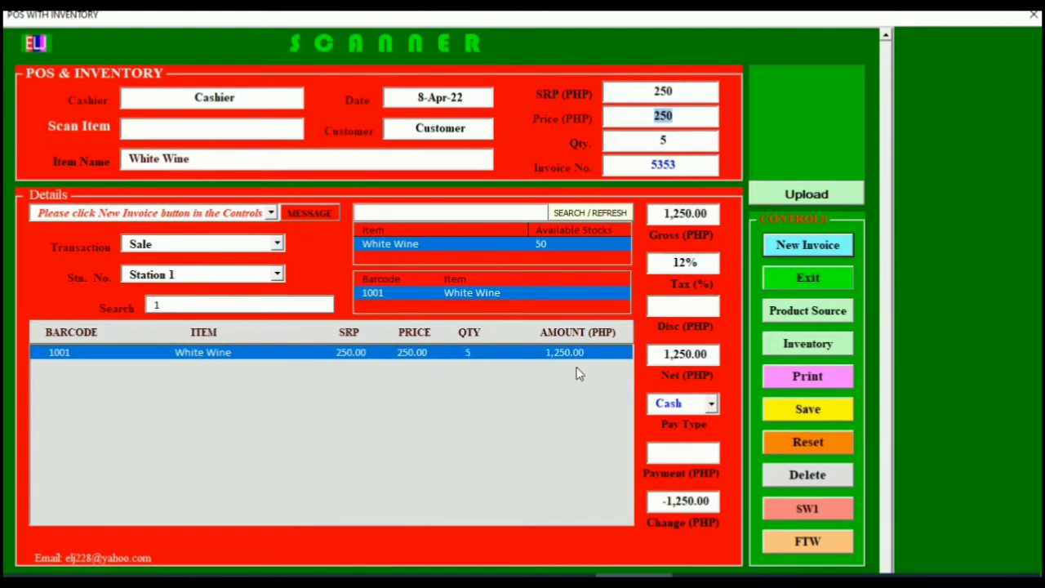
pyautogui.click(713, 411)
pyautogui.click(700, 425)
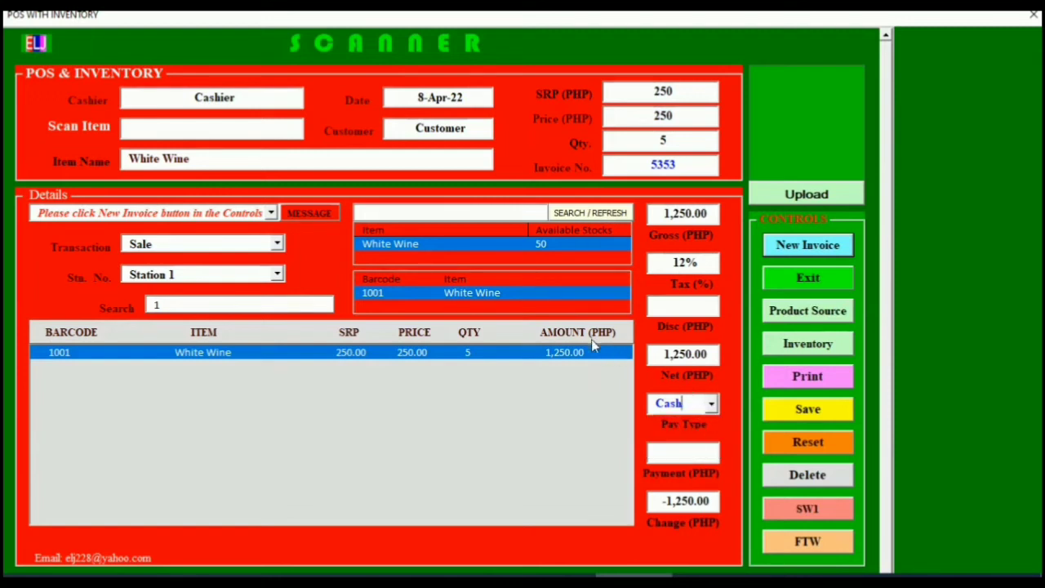
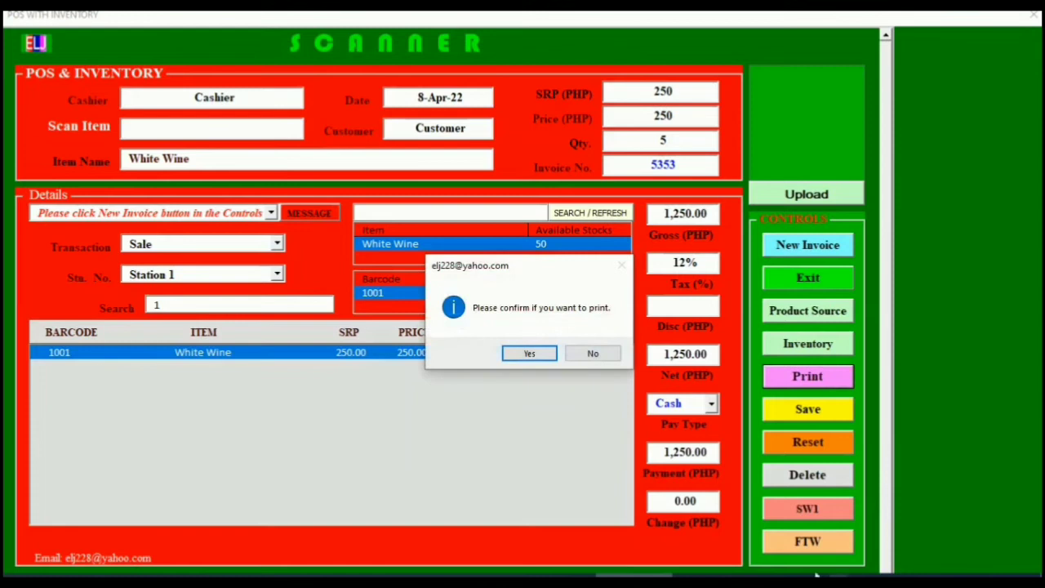
# Print the sale invoice to a PDF named Invoice_5253_Sale in the Downloads subfolder New folder.
pyautogui.click(530, 354)
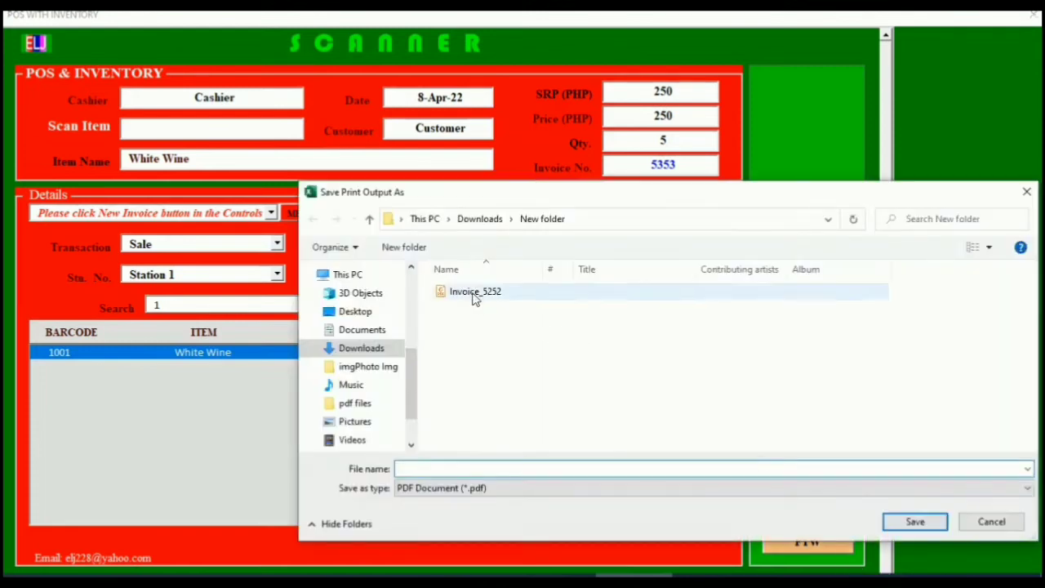
pyautogui.click(474, 298)
pyautogui.press('Tab')
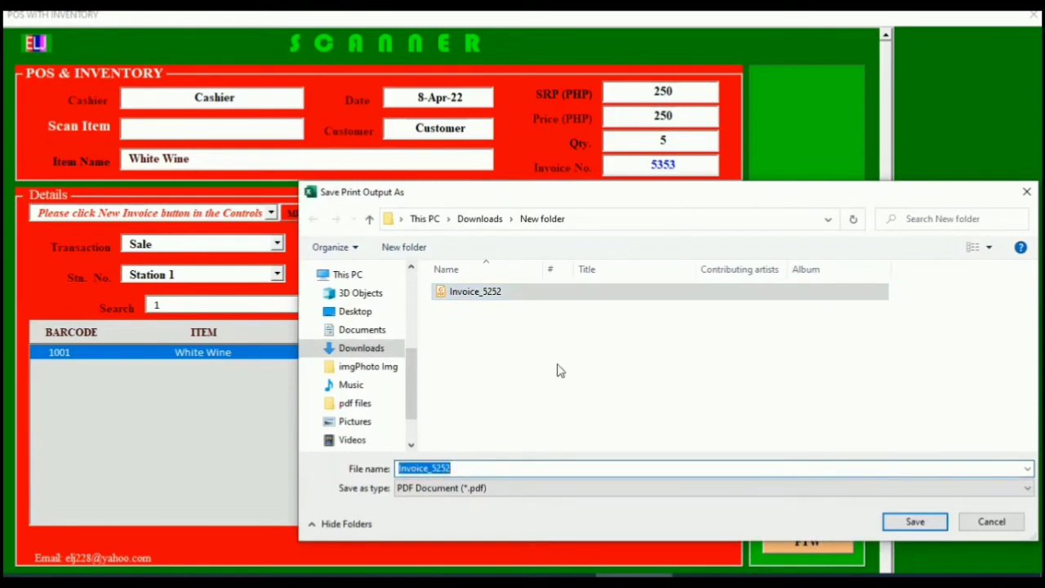
pyautogui.click(463, 468)
pyautogui.press('BackSpace')
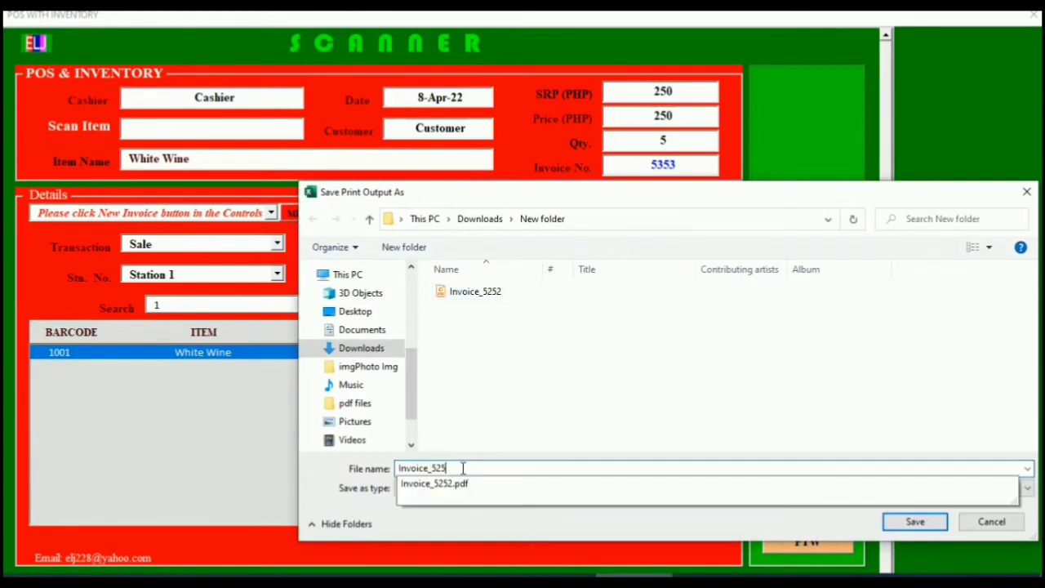
pyautogui.write('3_Sale')
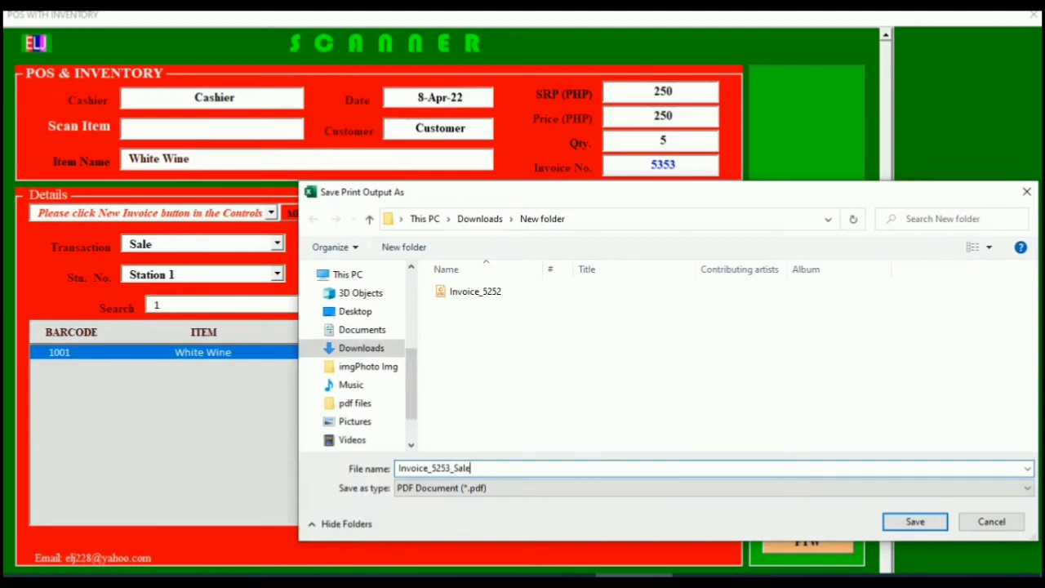
pyautogui.click(918, 524)
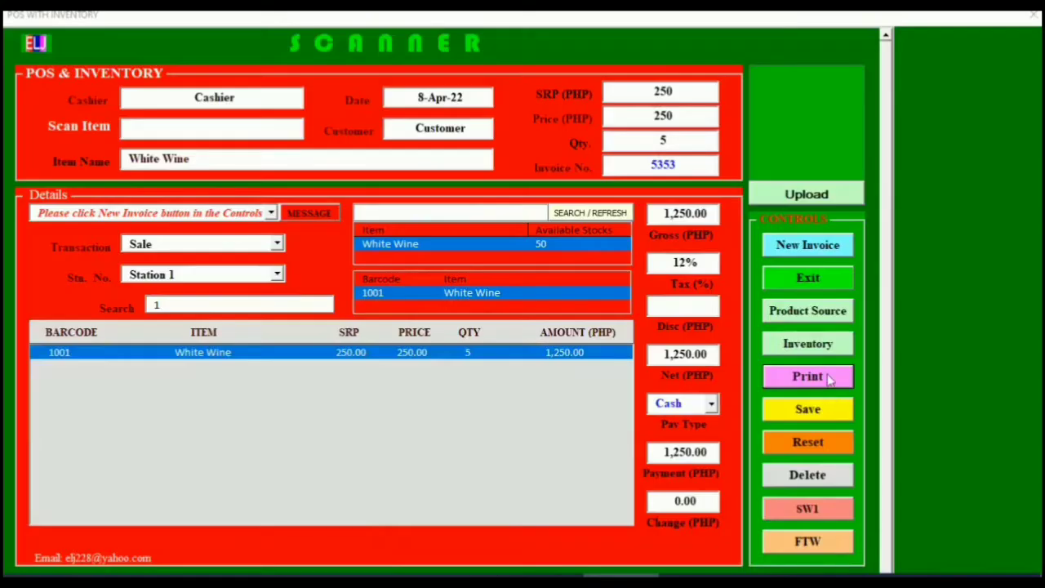
# Open the inventory to examine White Wine's sale entry and available stock, and close it to check the stock list on the scanner form.
pyautogui.click(824, 349)
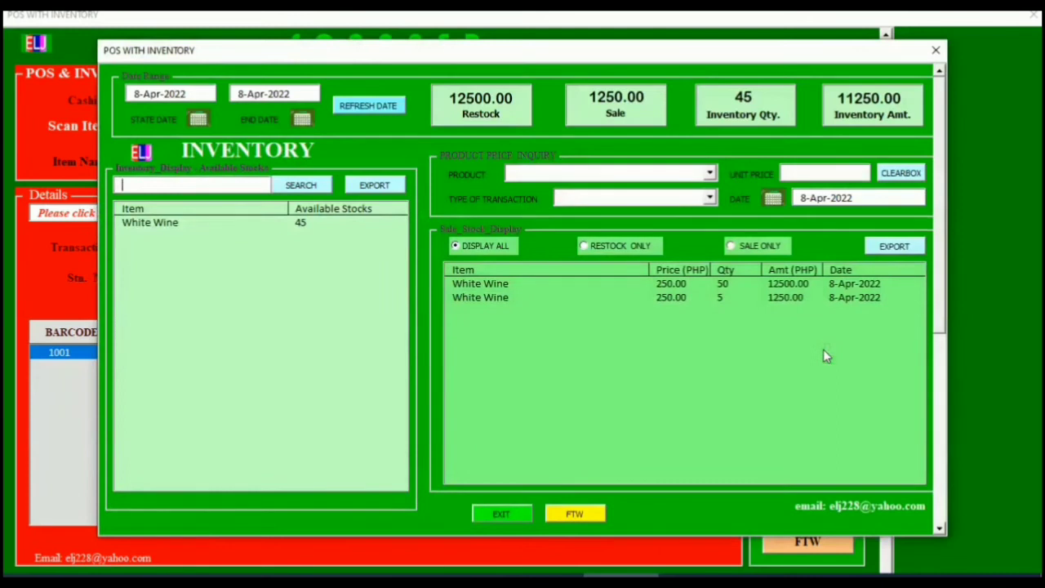
pyautogui.click(675, 300)
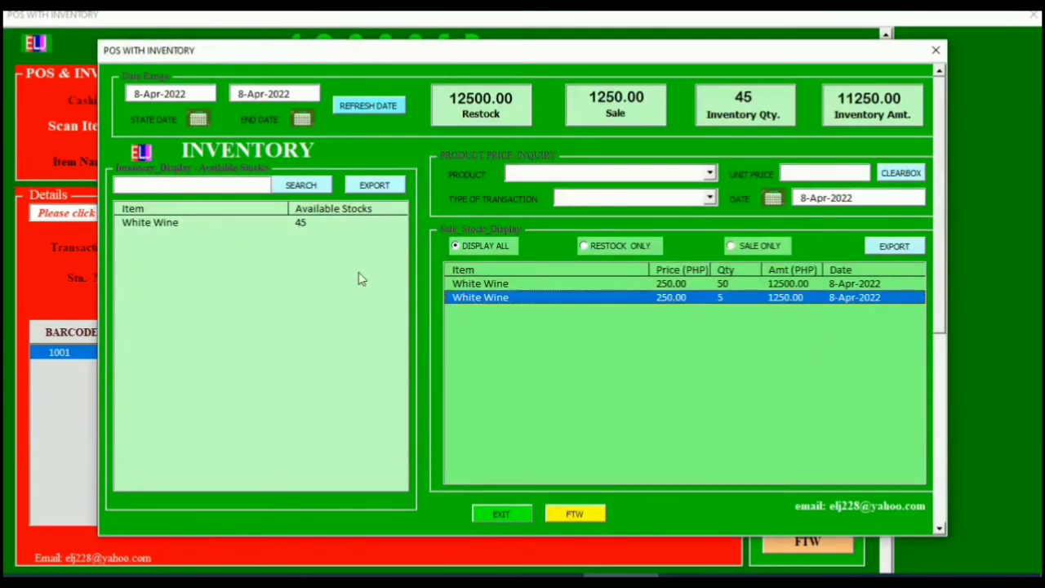
pyautogui.click(176, 231)
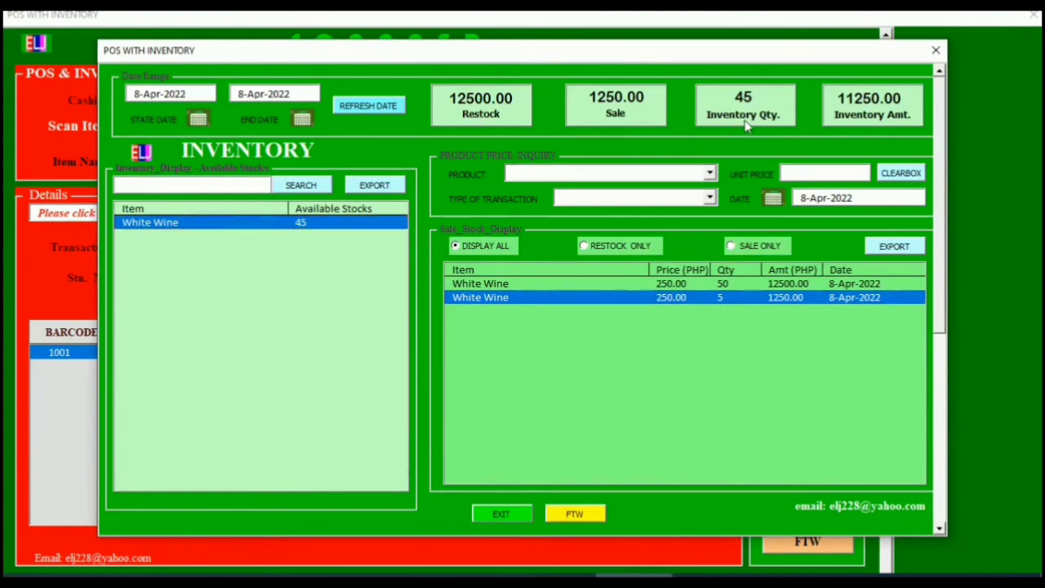
pyautogui.click(512, 514)
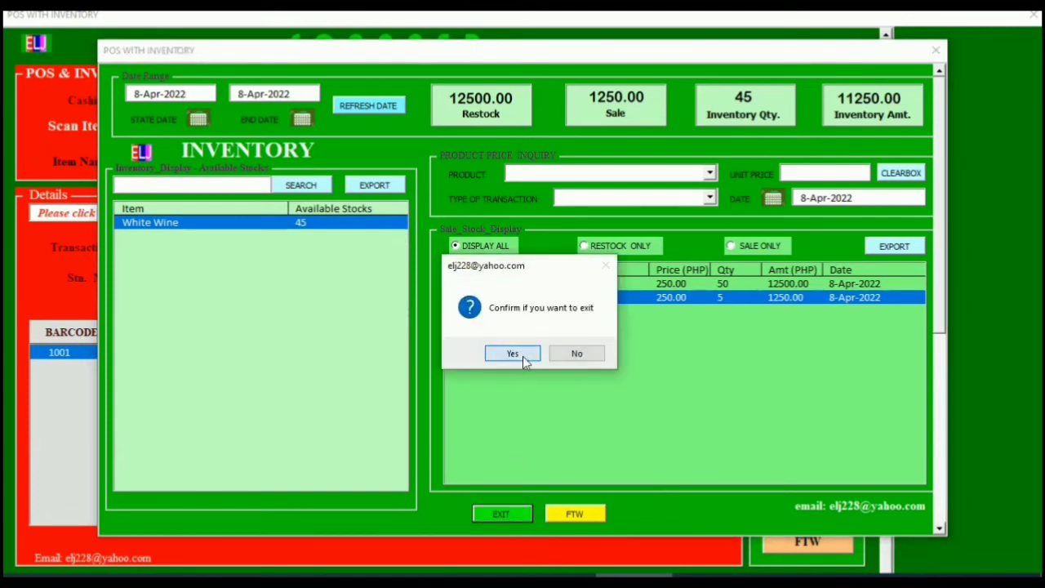
pyautogui.click(513, 354)
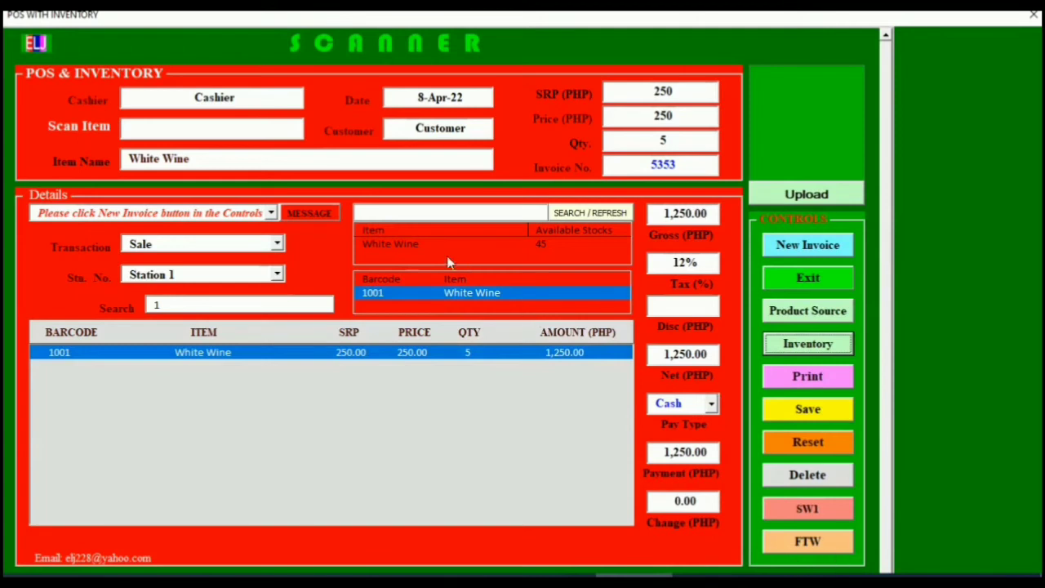
pyautogui.click(412, 247)
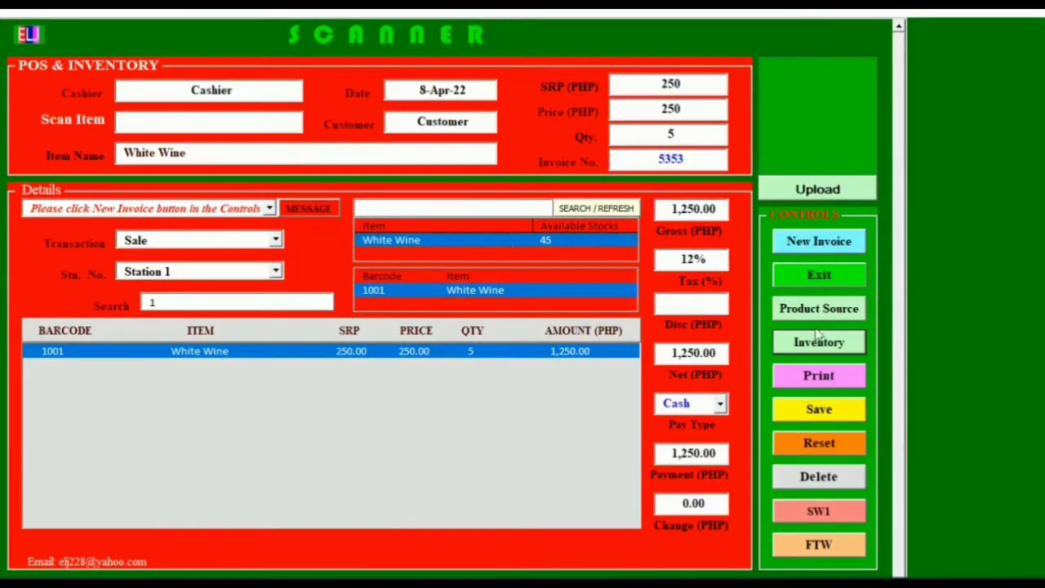
# Create another new invoice and scan barcode 1001 to add White Wine.
pyautogui.click(800, 245)
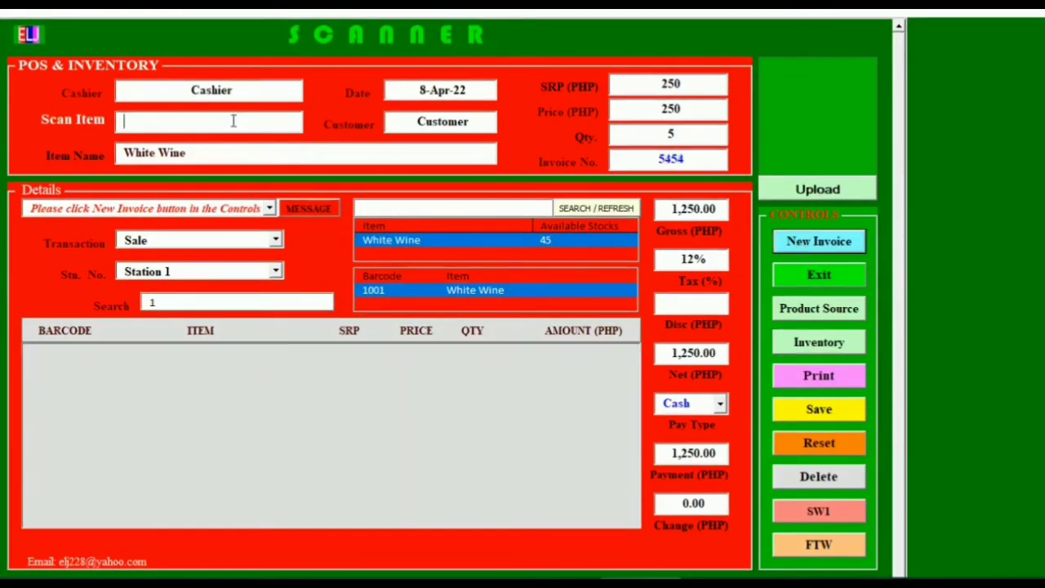
pyautogui.write('1001')
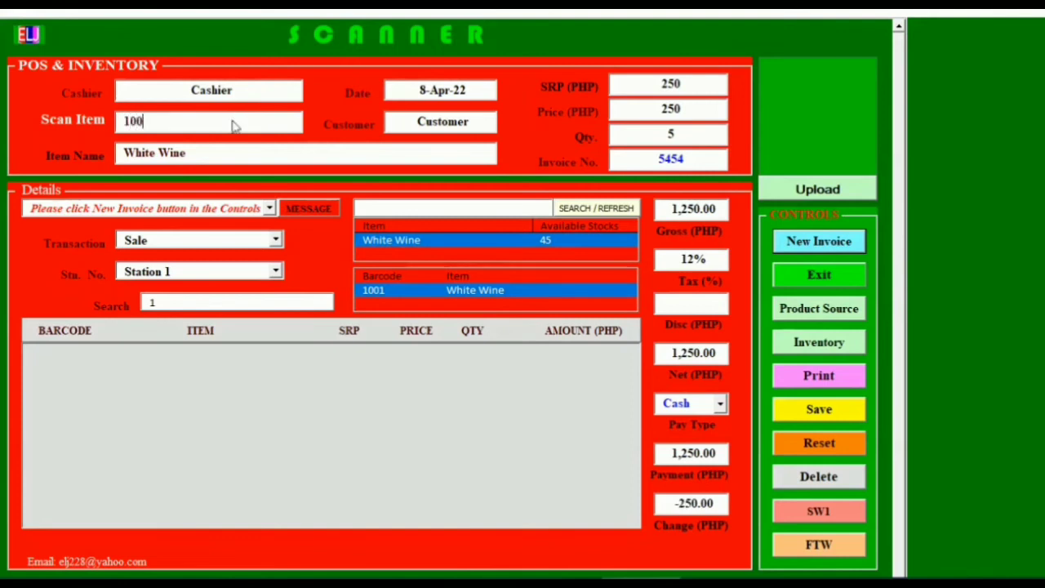
pyautogui.press('Return')
# Change the quantity of the White Wine line on the sale invoice to 45.
pyautogui.click(418, 358)
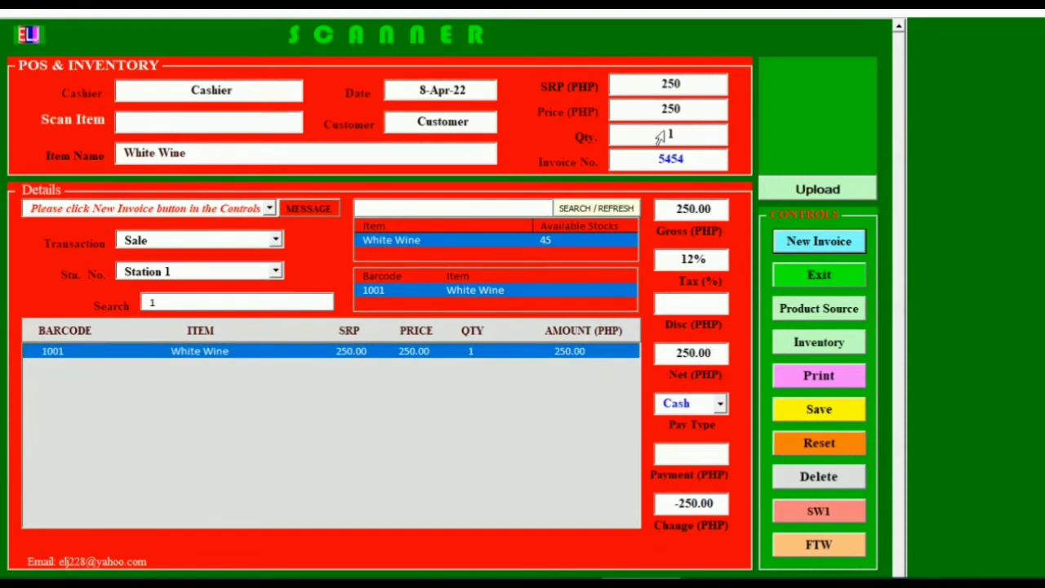
pyautogui.moveTo(694, 134); pyautogui.dragTo(631, 141)
pyautogui.write('45')
pyautogui.press('Return')
pyautogui.click(481, 357)
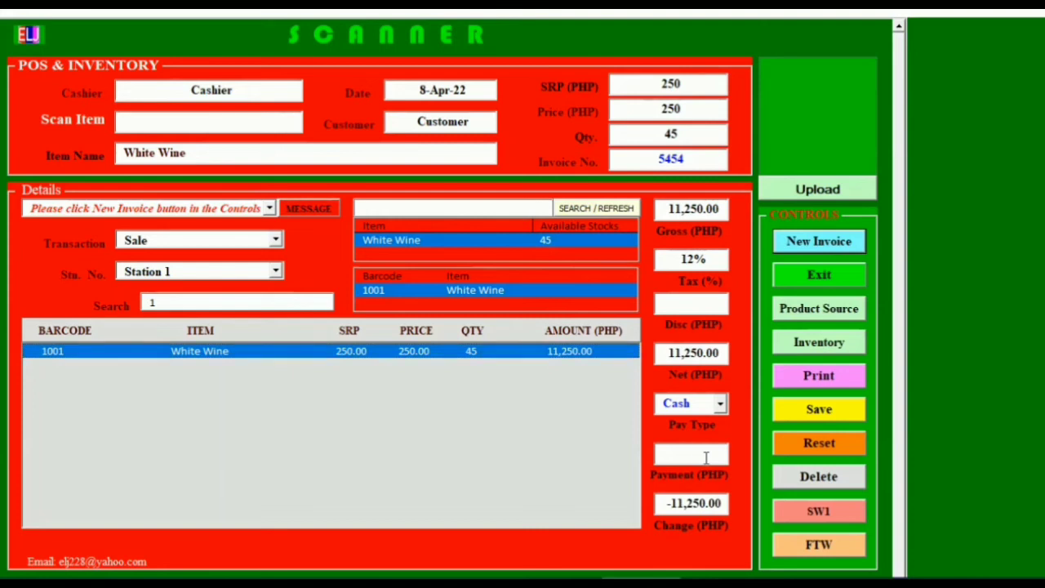
# Enter a payment of 11250 PHP for the invoice and set its pay type to Check.
pyautogui.write('11250')
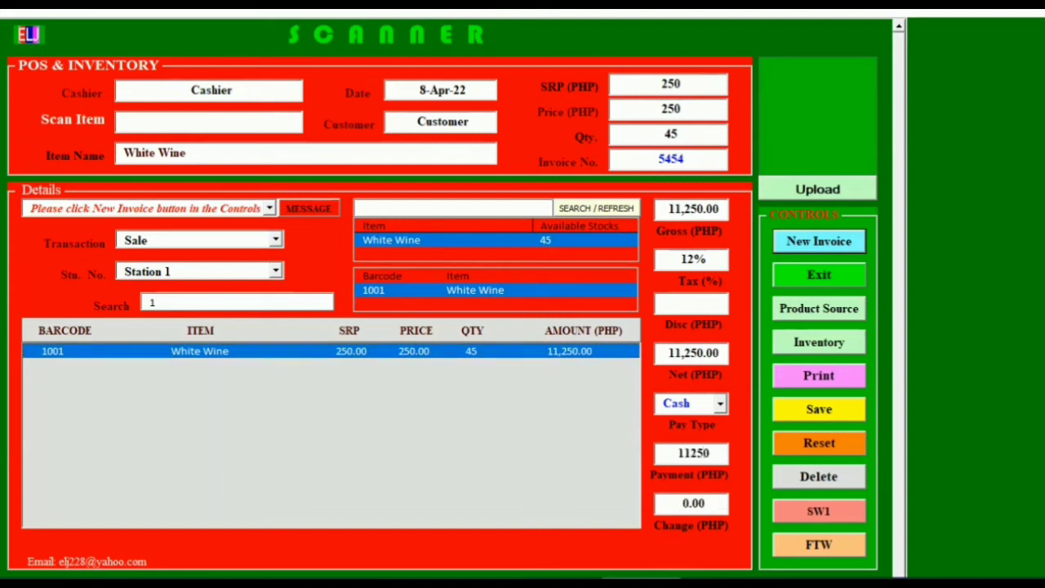
pyautogui.click(715, 404)
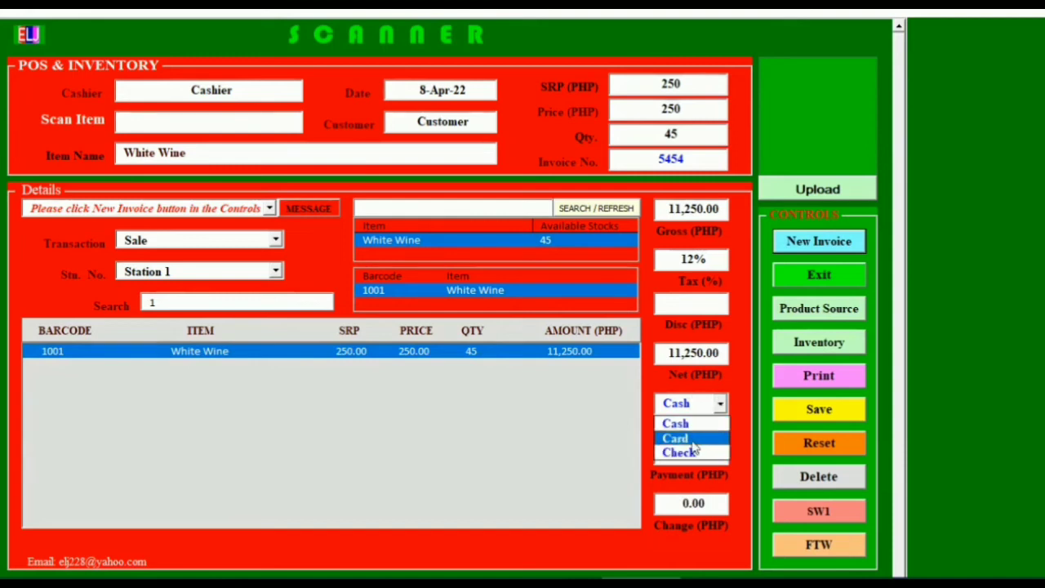
pyautogui.click(692, 454)
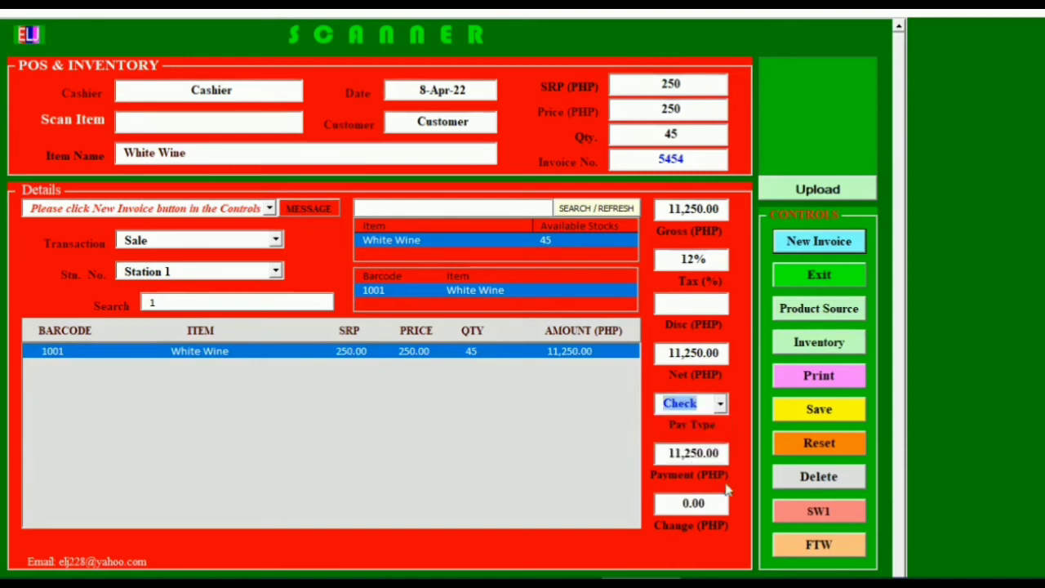
# Print the White Wine sale invoice to a PDF saved as Invoice_5254_Sale in the New folder of Downloads.
pyautogui.click(829, 381)
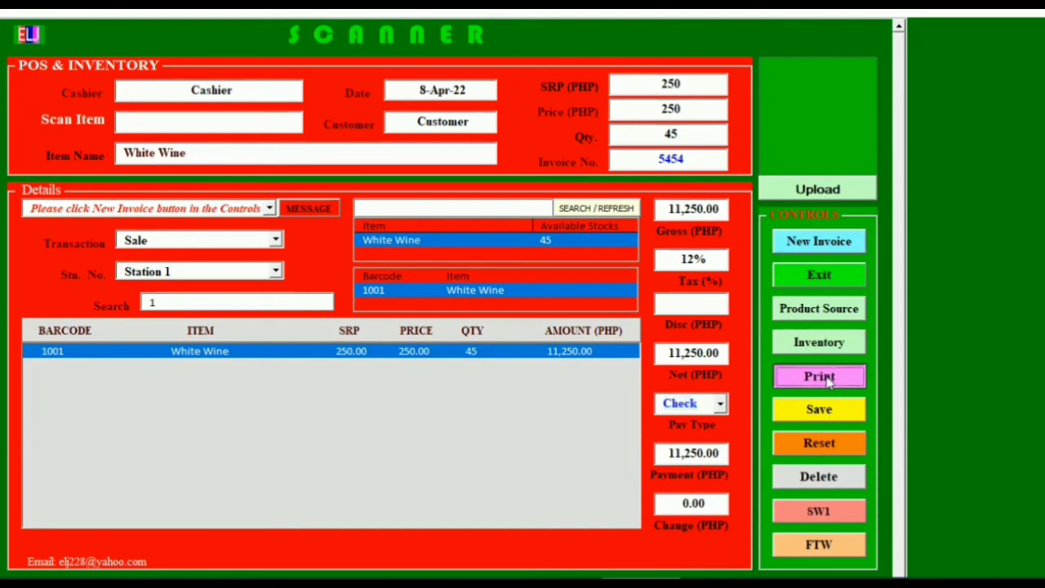
pyautogui.click(829, 381)
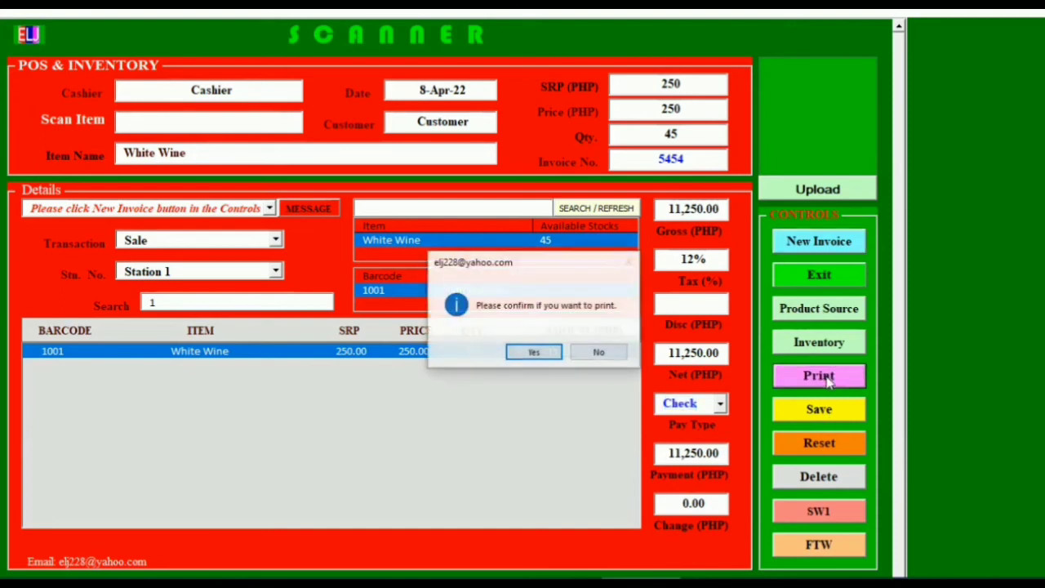
pyautogui.click(543, 353)
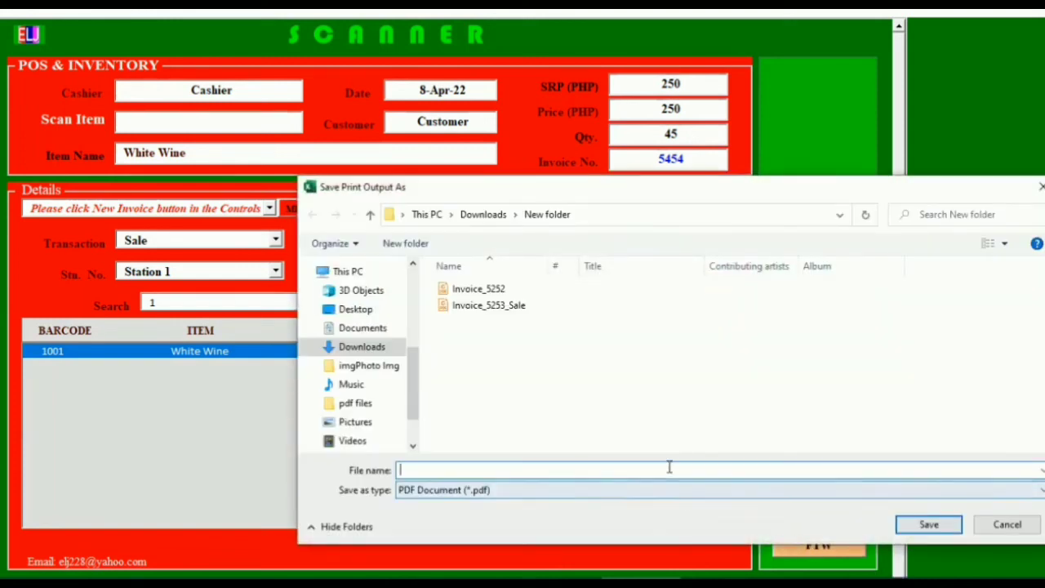
pyautogui.click(494, 307)
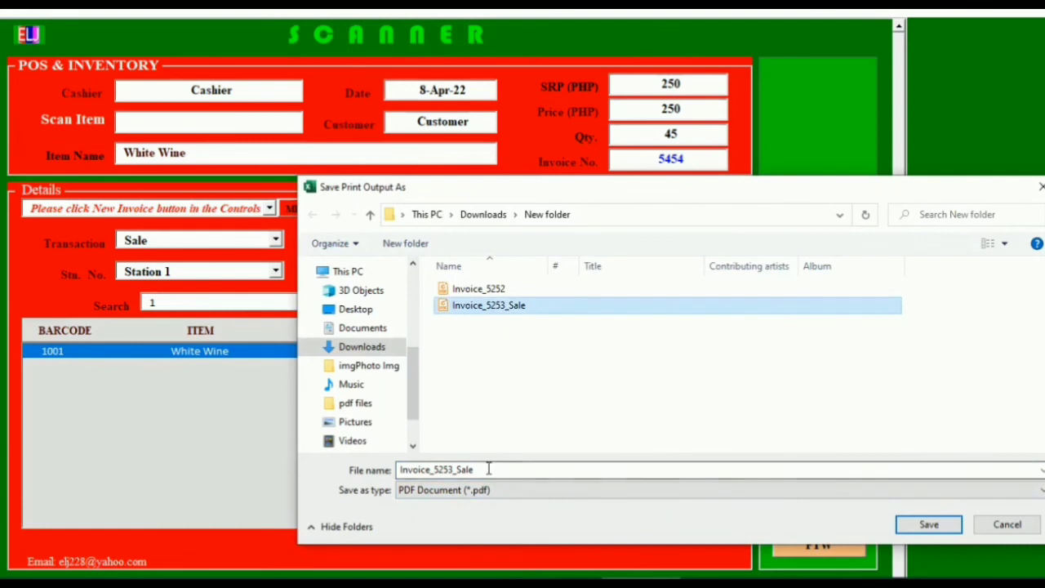
pyautogui.click(459, 468)
pyautogui.click(453, 469)
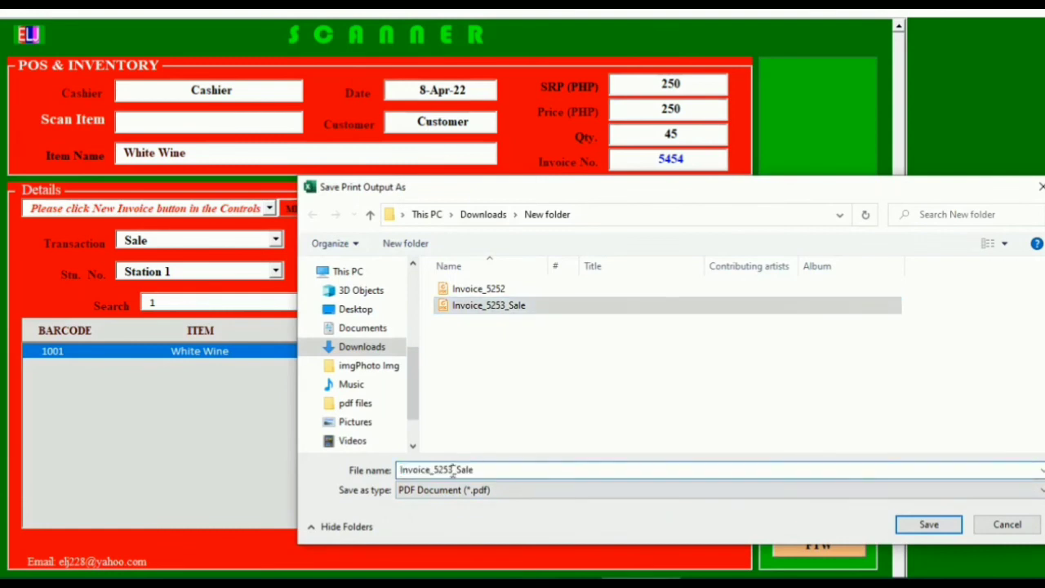
pyautogui.press('BackSpace')
pyautogui.write('4')
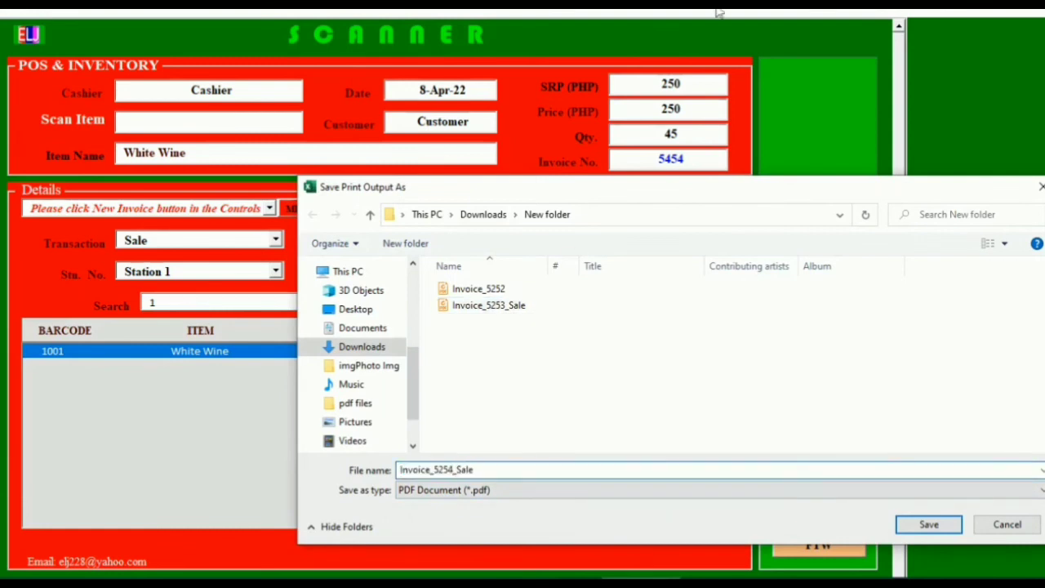
pyautogui.click(931, 529)
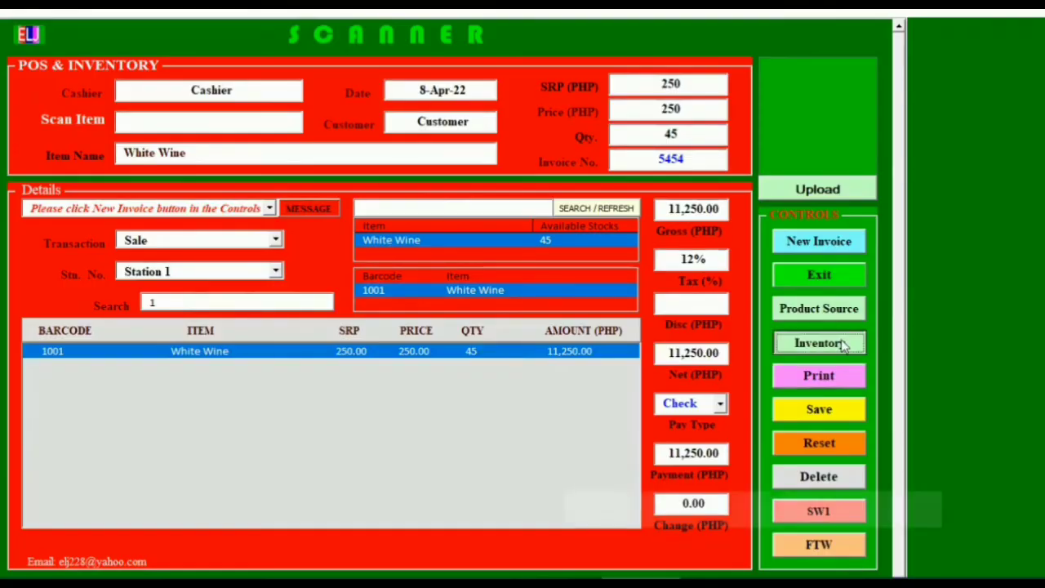
# Open the inventory to examine White Wine's latest sale entry and its available stock.
pyautogui.click(819, 343)
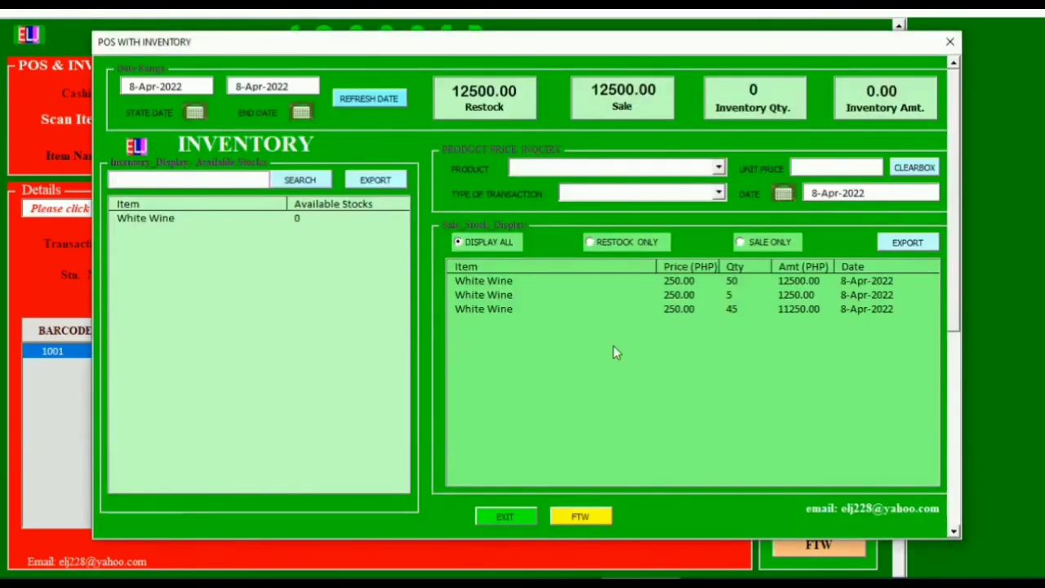
pyautogui.click(496, 310)
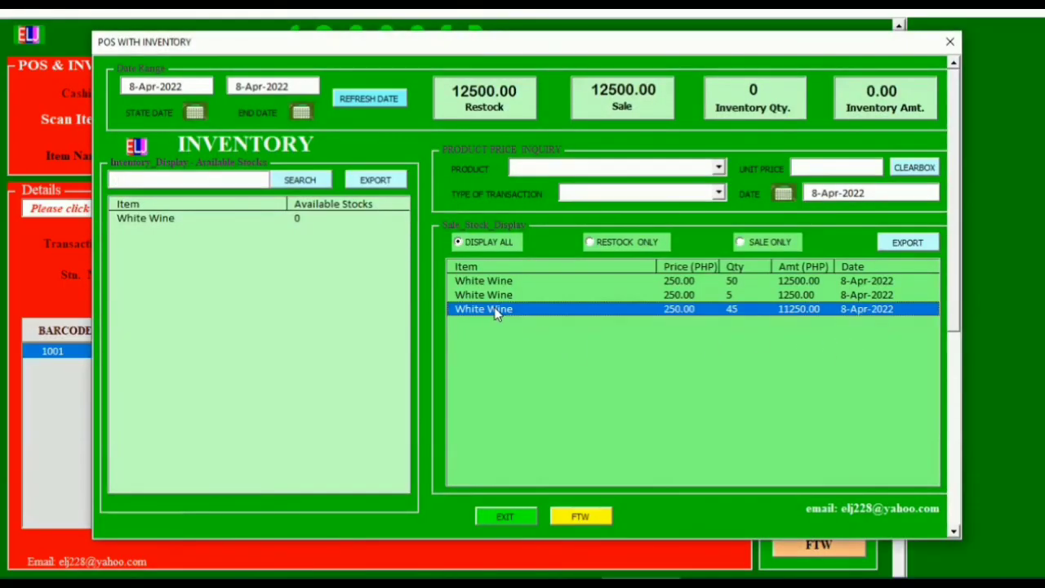
pyautogui.click(296, 226)
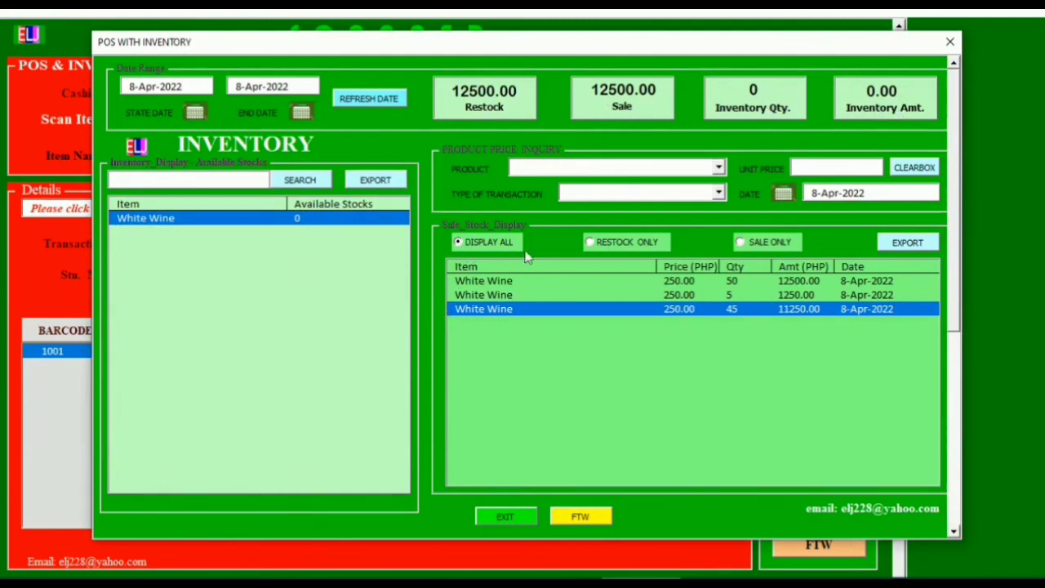
# Filter the inventory entries to sales only and to restocks only, examining White Wine's entries in each view.
pyautogui.click(741, 243)
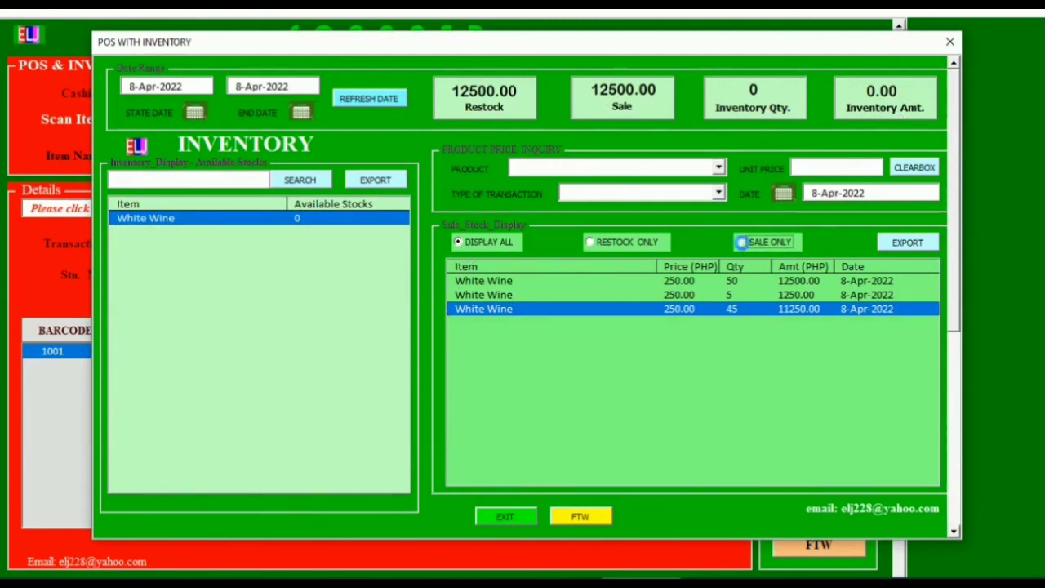
pyautogui.click(728, 281)
pyautogui.click(731, 298)
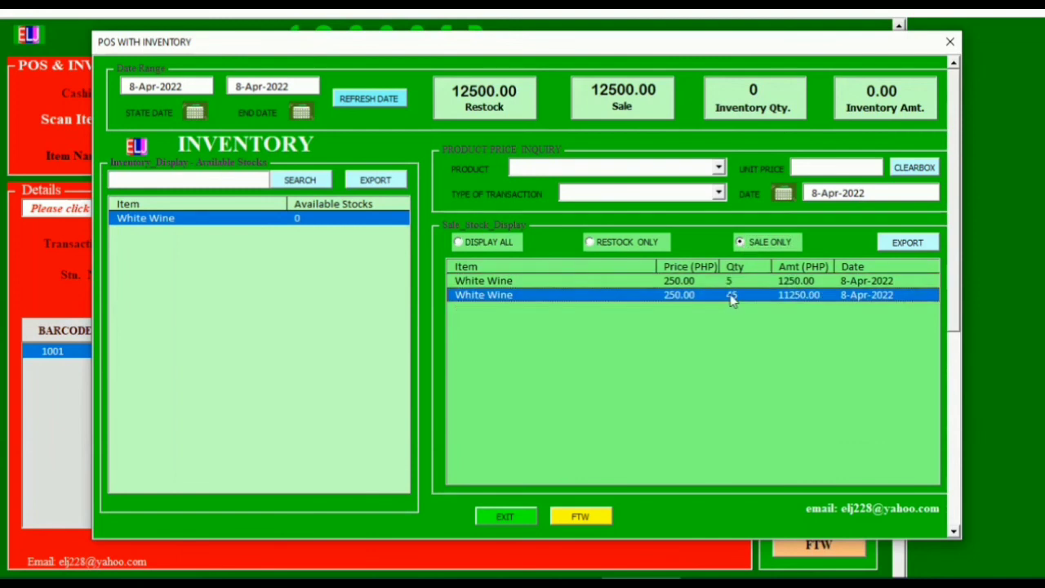
pyautogui.click(590, 244)
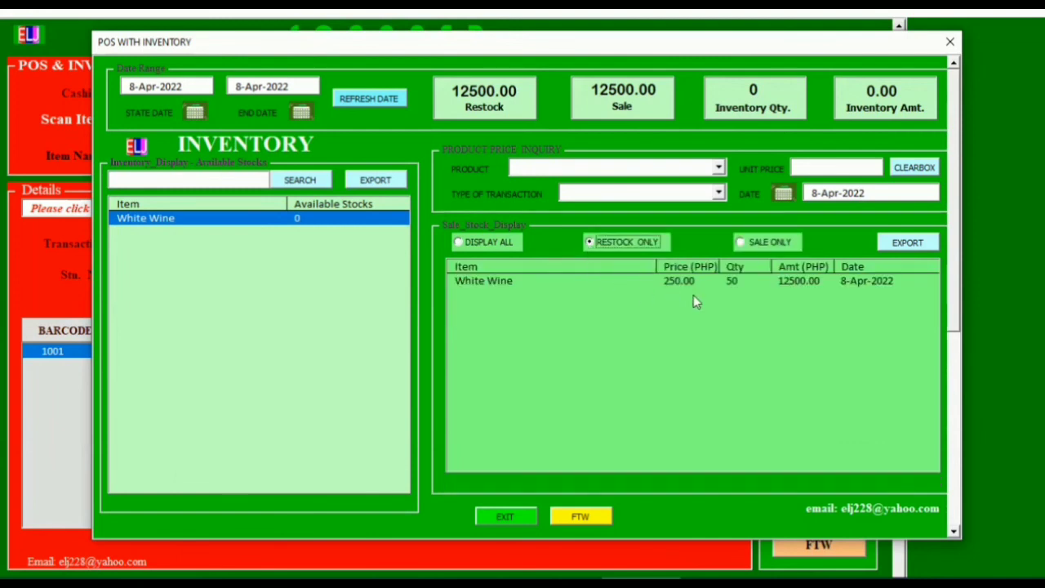
pyautogui.click(707, 285)
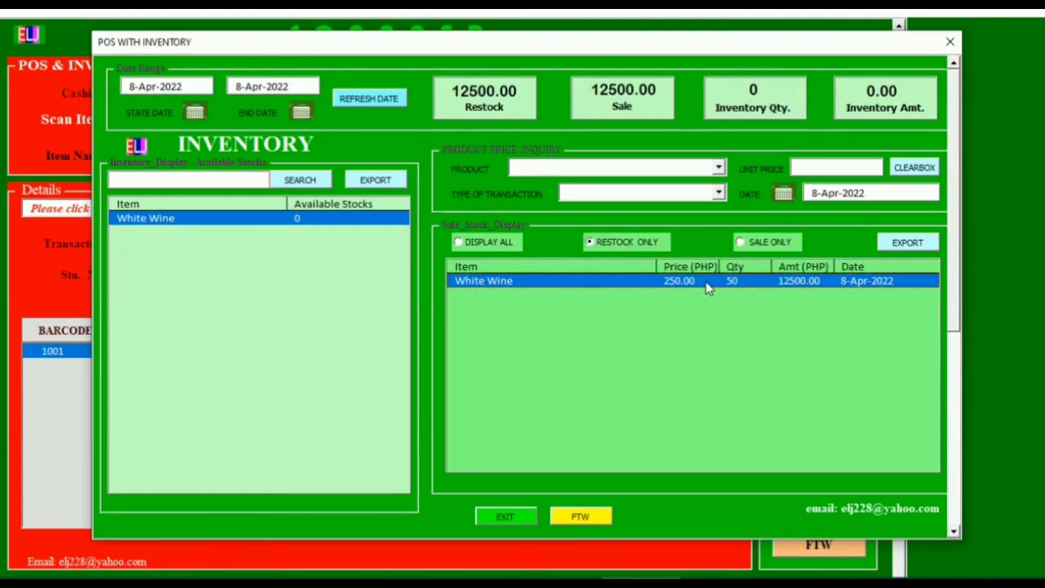
# Exit the inventory and check White Wine's available stock on the scanner form.
pyautogui.click(507, 517)
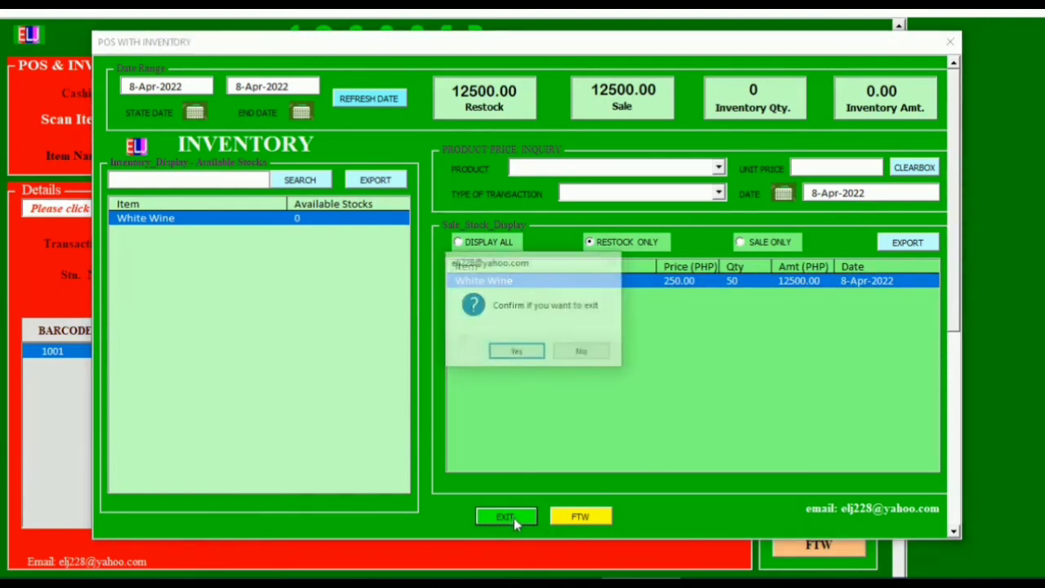
pyautogui.click(518, 357)
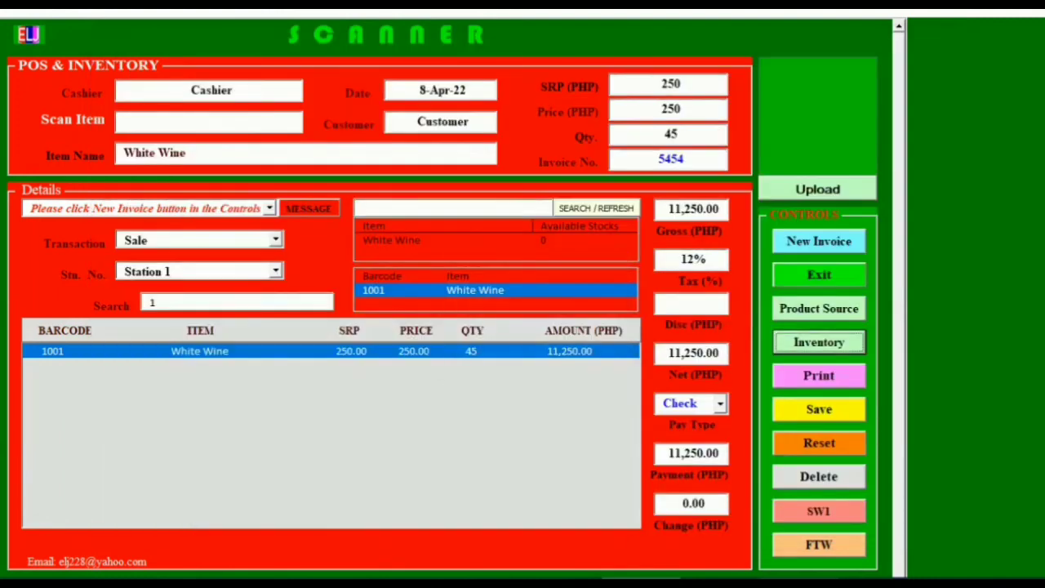
pyautogui.click(526, 245)
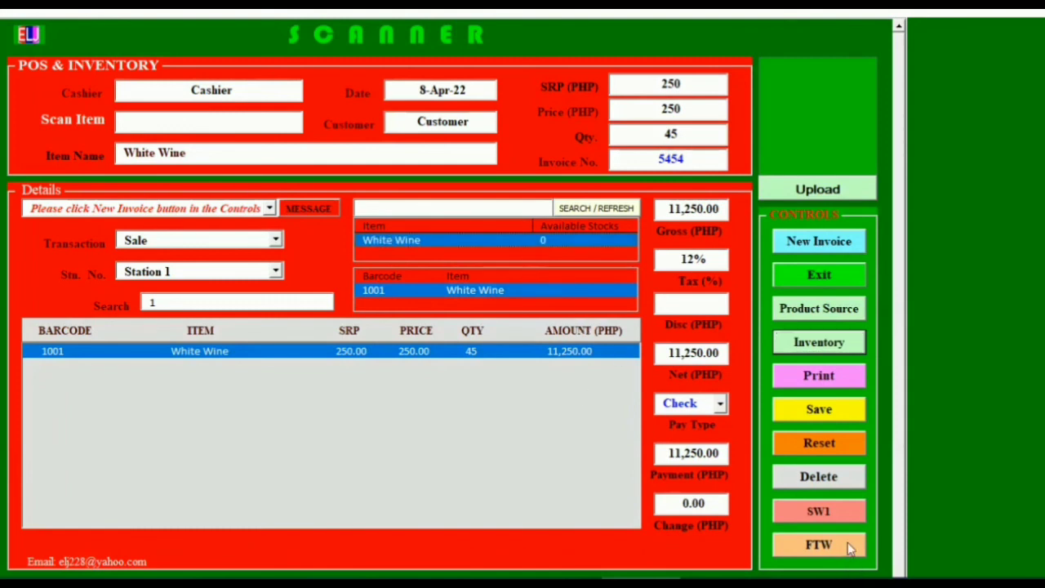